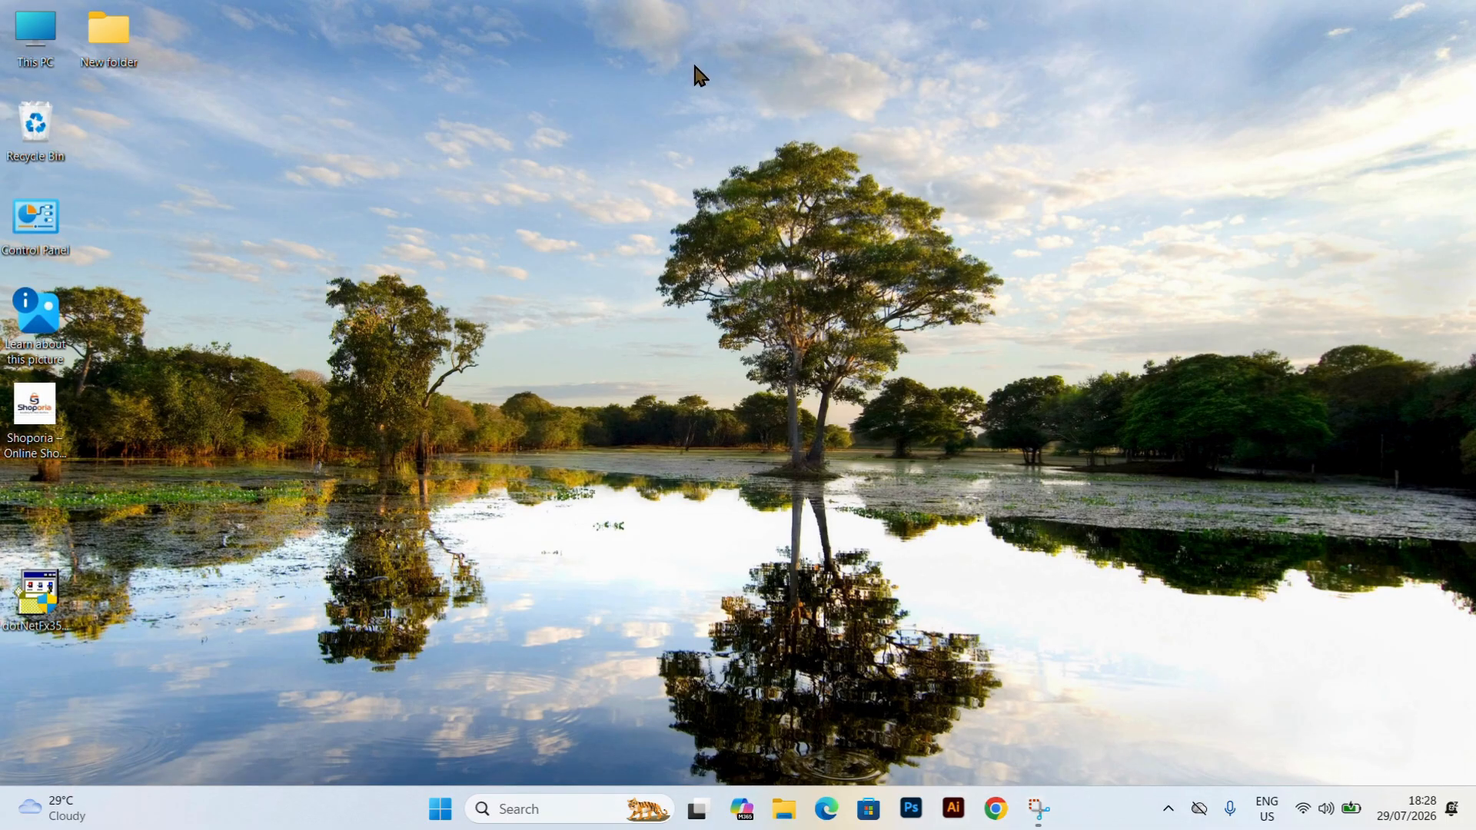
# Open Chrome, look up "bijoy" and go to the suggested Bijoy Bayanno download page on softmany.com.
pyautogui.click(996, 810)
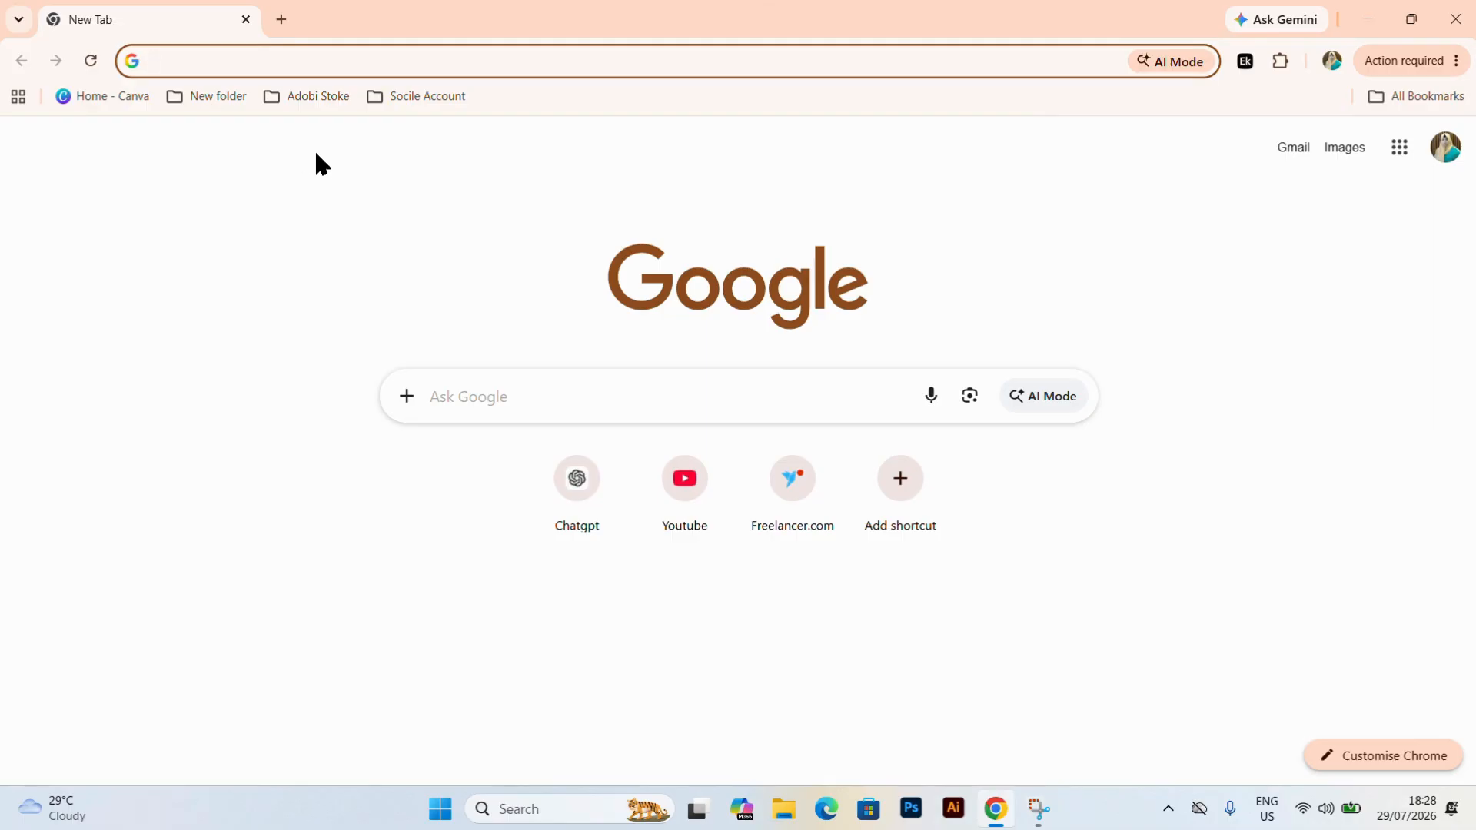
pyautogui.write('bijoy bayann')
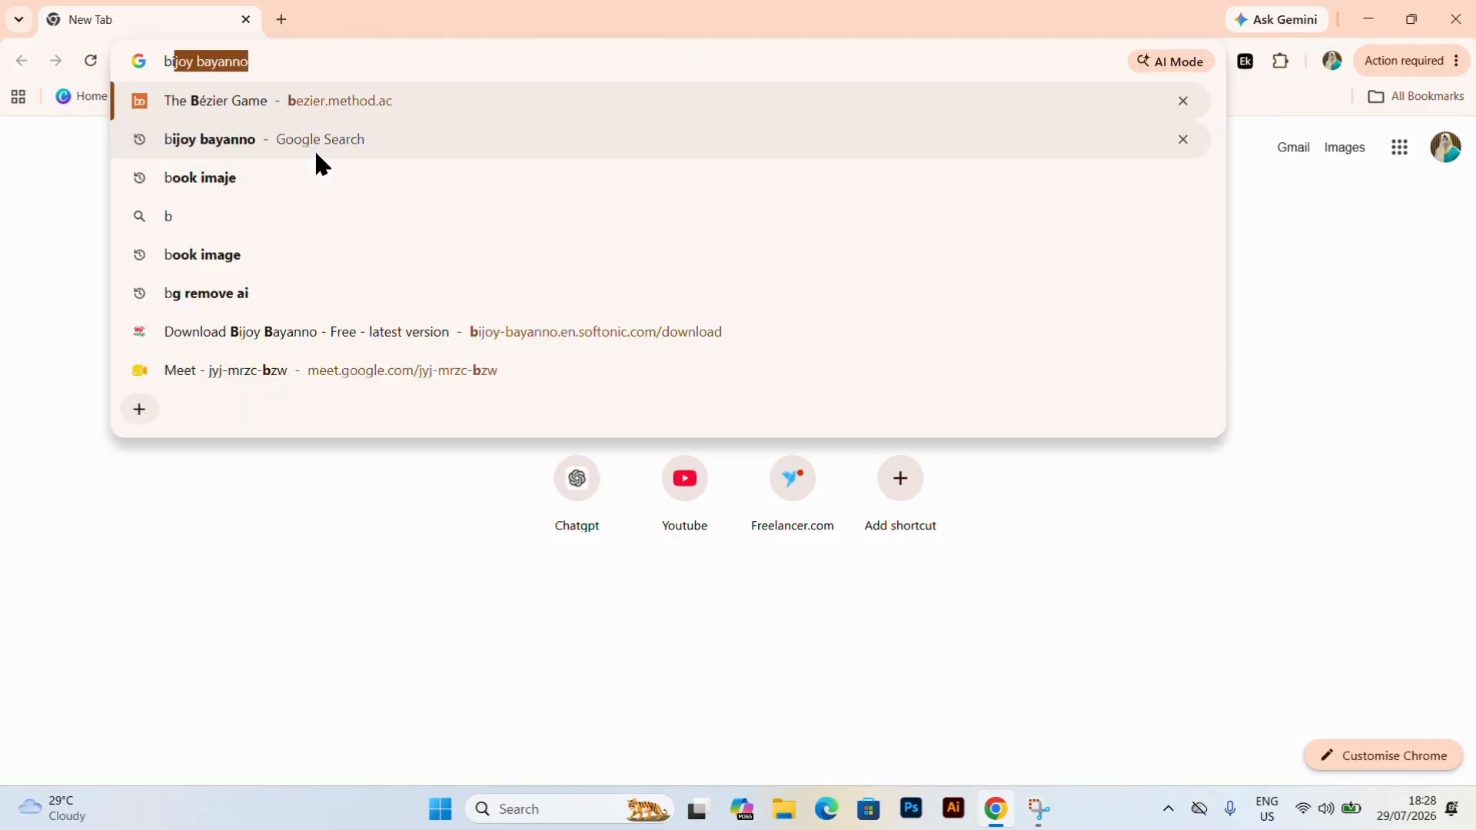
pyautogui.write('o')
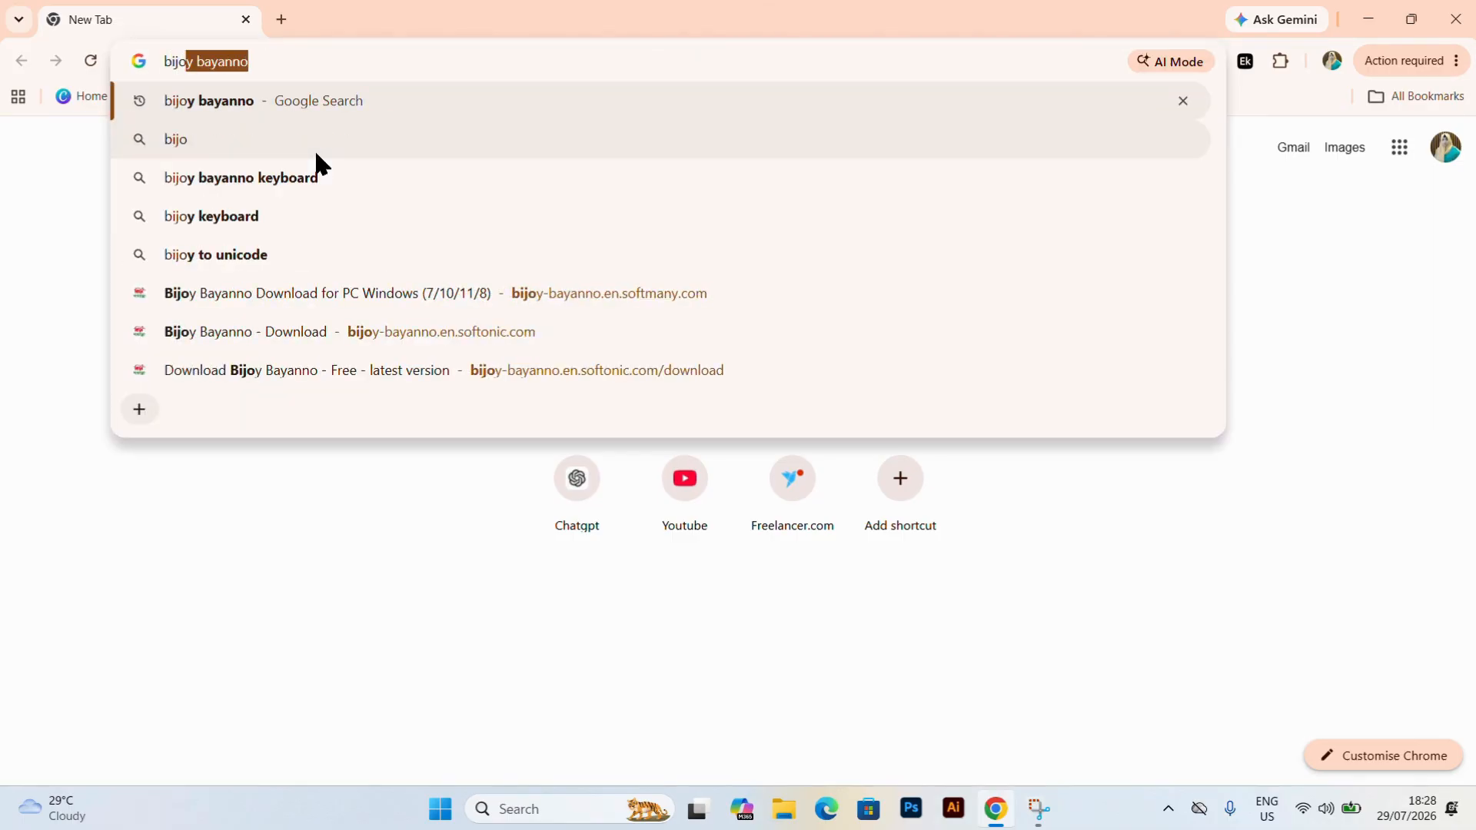
pyautogui.write('y')
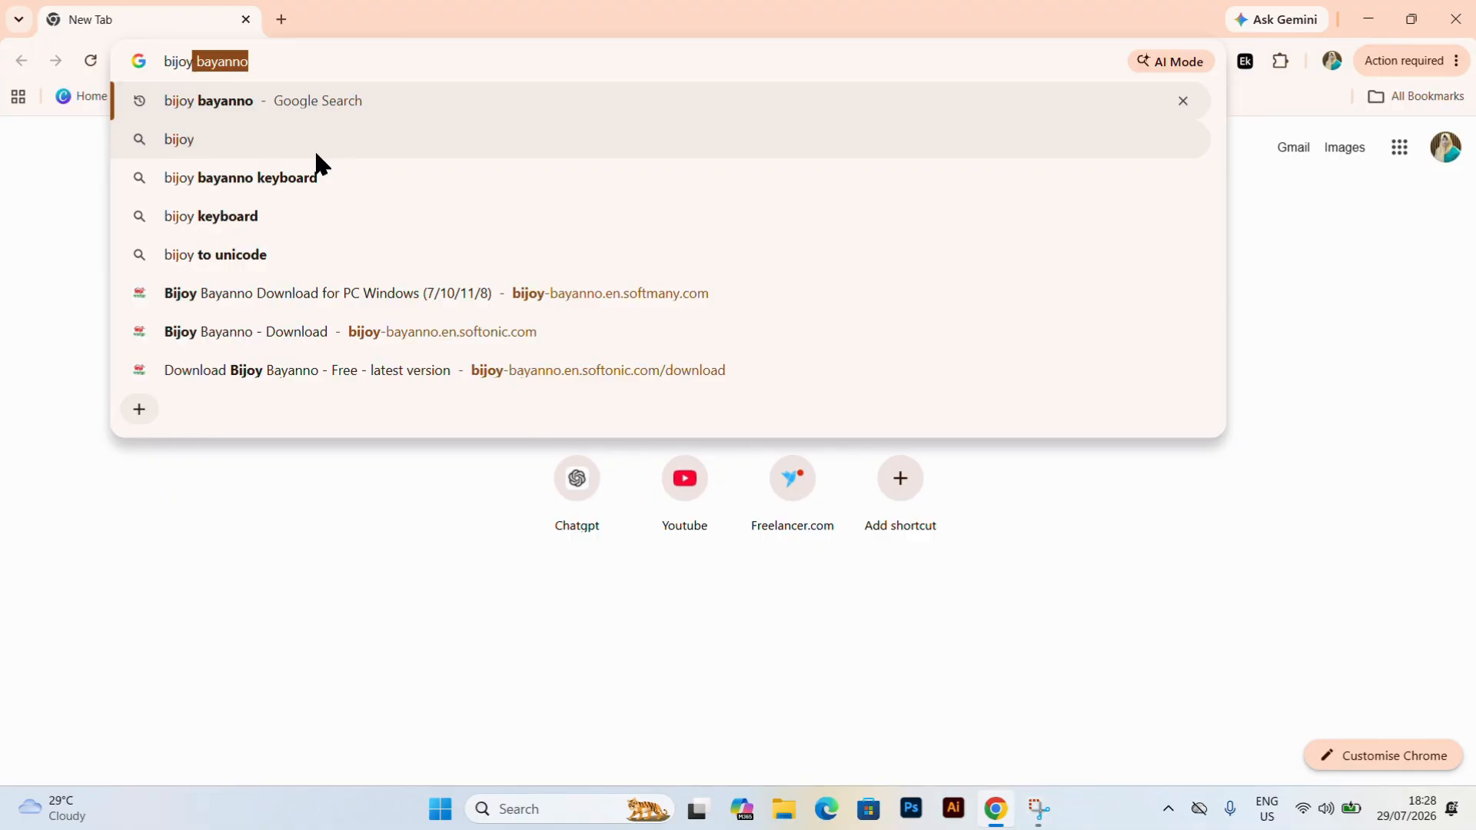
pyautogui.click(252, 297)
# Try to download the Bijoy-Bayanno archive for Windows from SoftMany to the Desktop, and check the recent download history.
pyautogui.scroll(-3, 646, 639)
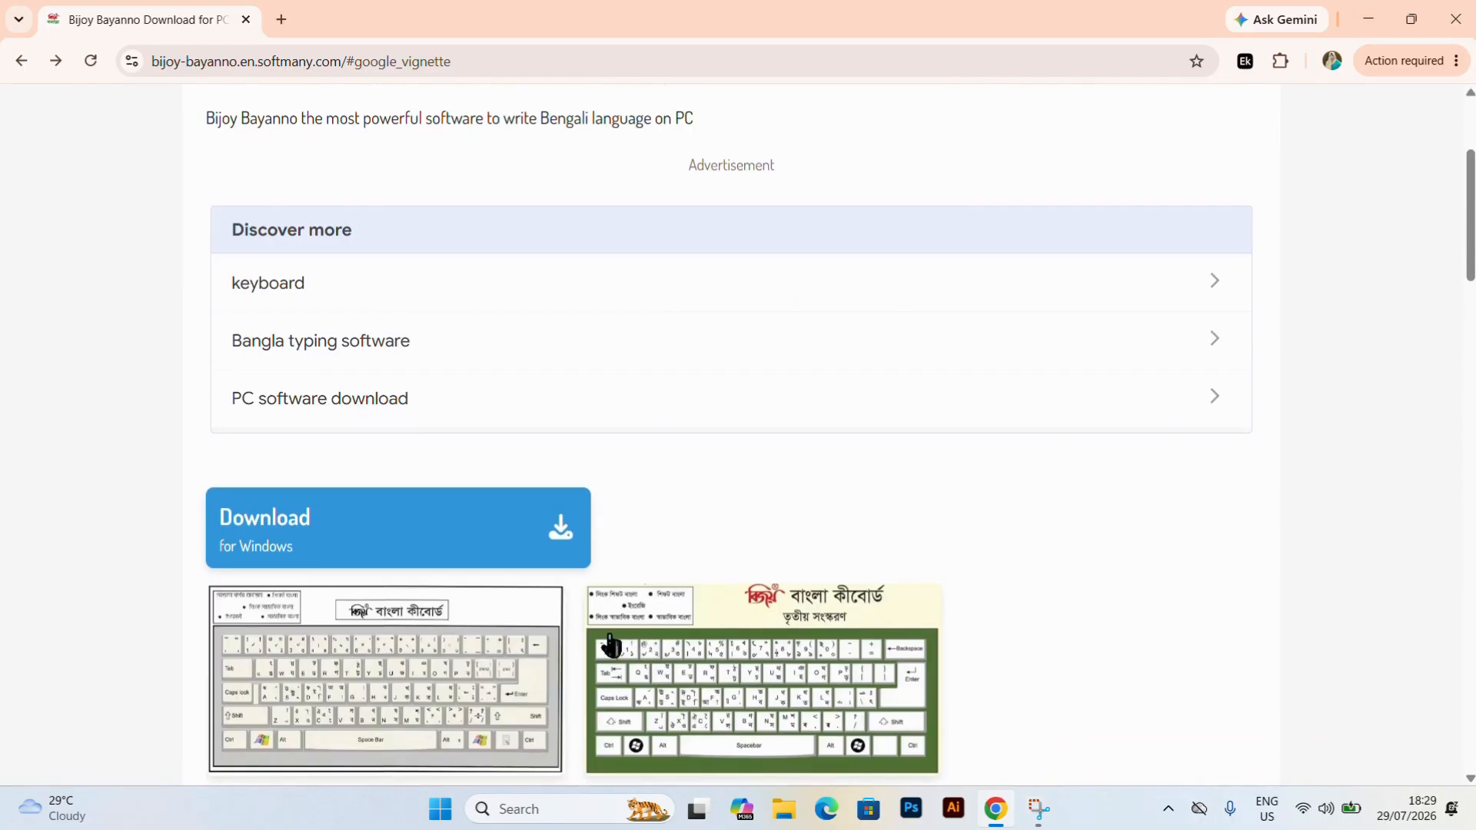
pyautogui.click(304, 548)
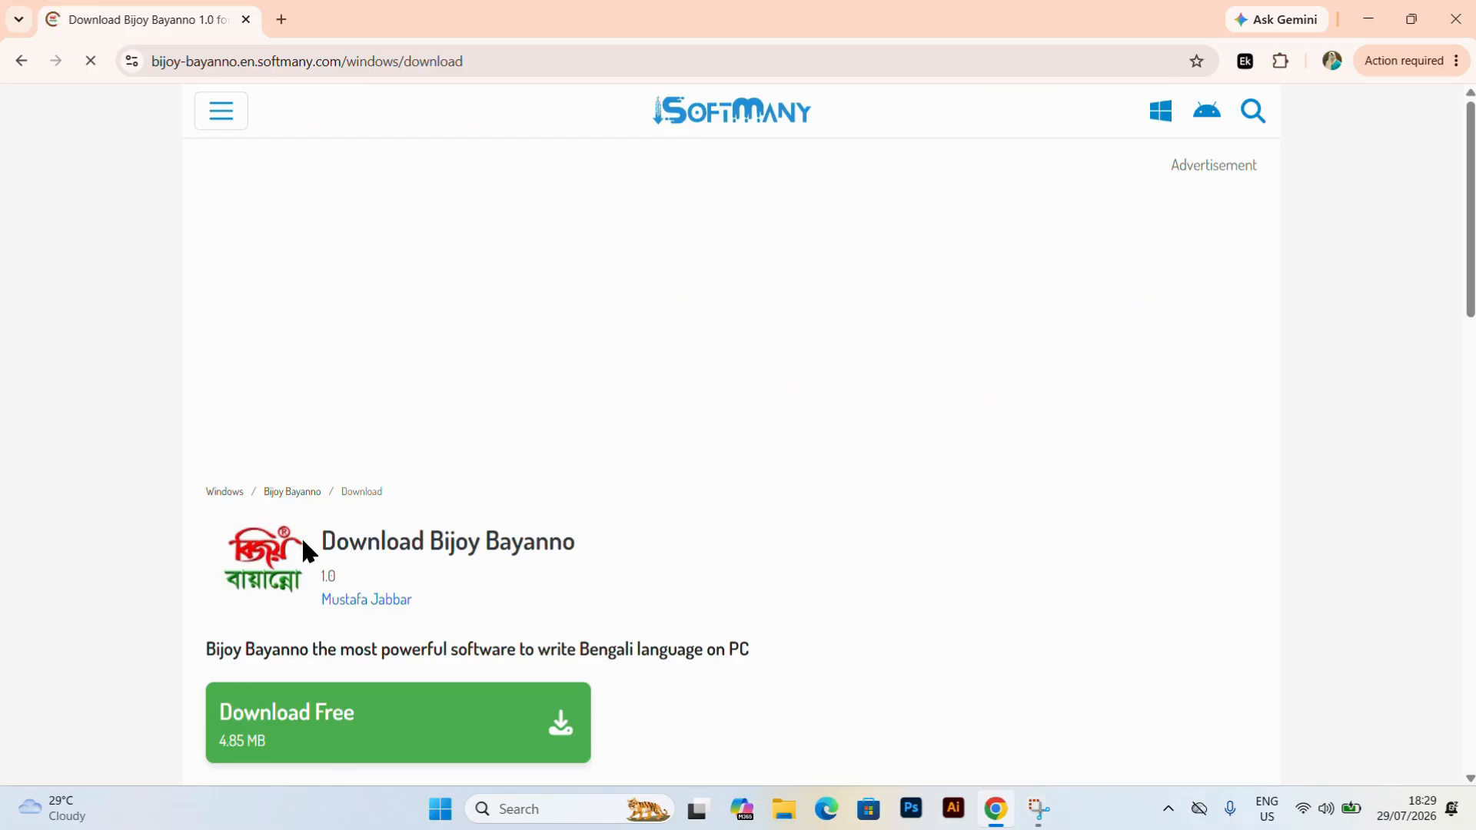
pyautogui.scroll(-3, 521, 609)
pyautogui.scroll(3, 521, 608)
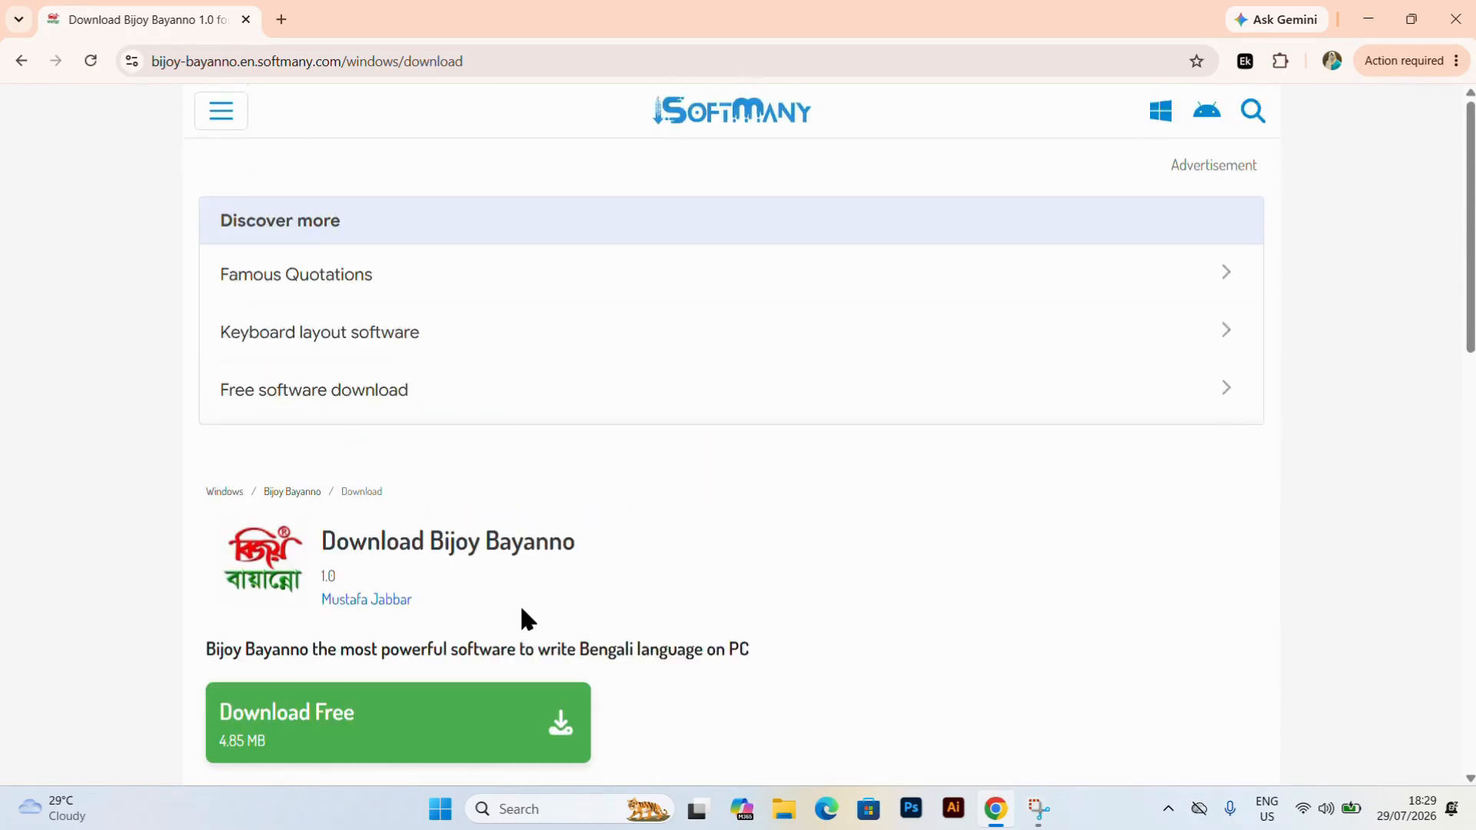
pyautogui.scroll(-3, 521, 619)
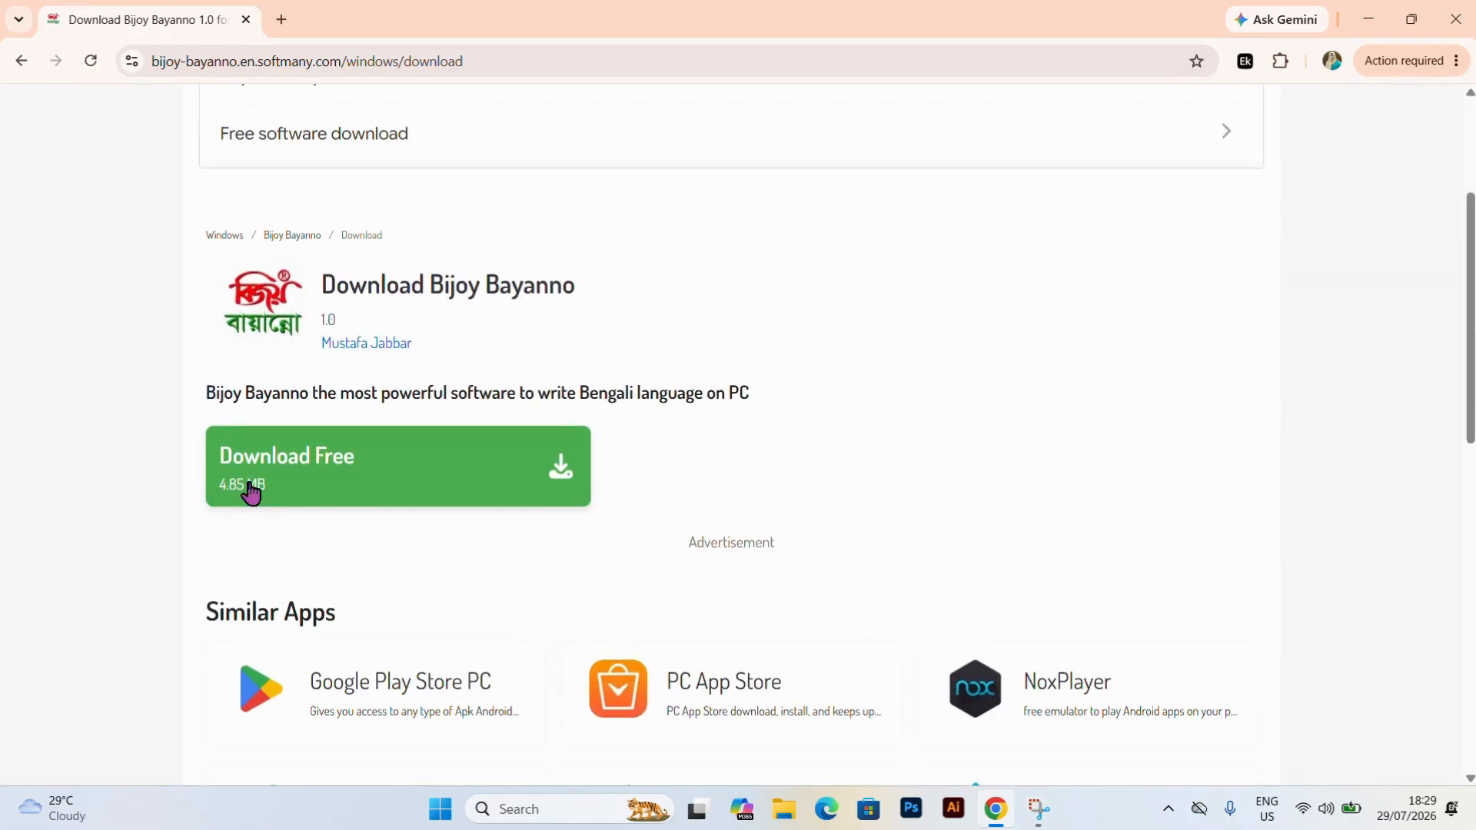
pyautogui.click(251, 492)
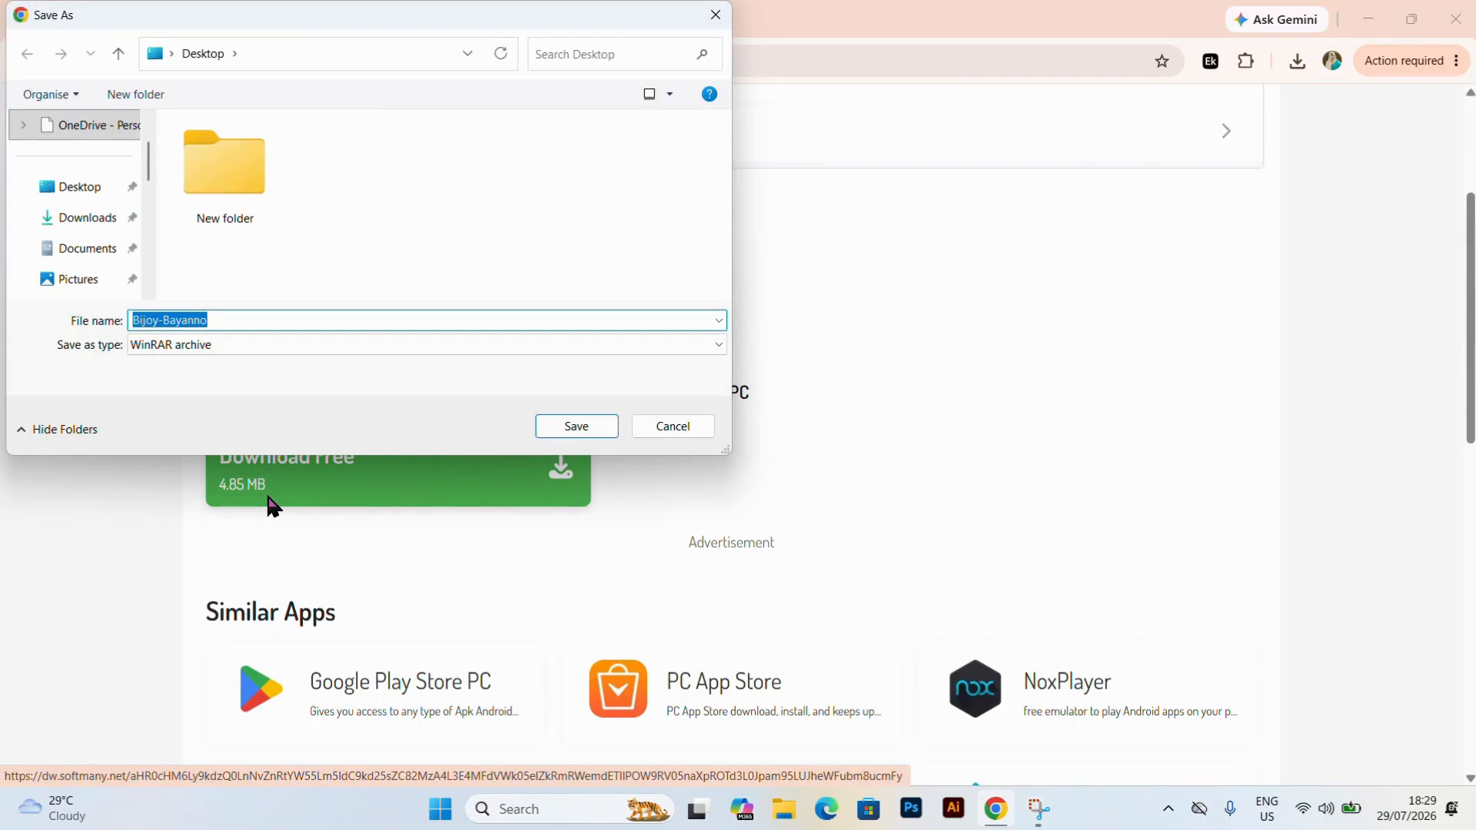
pyautogui.click(577, 427)
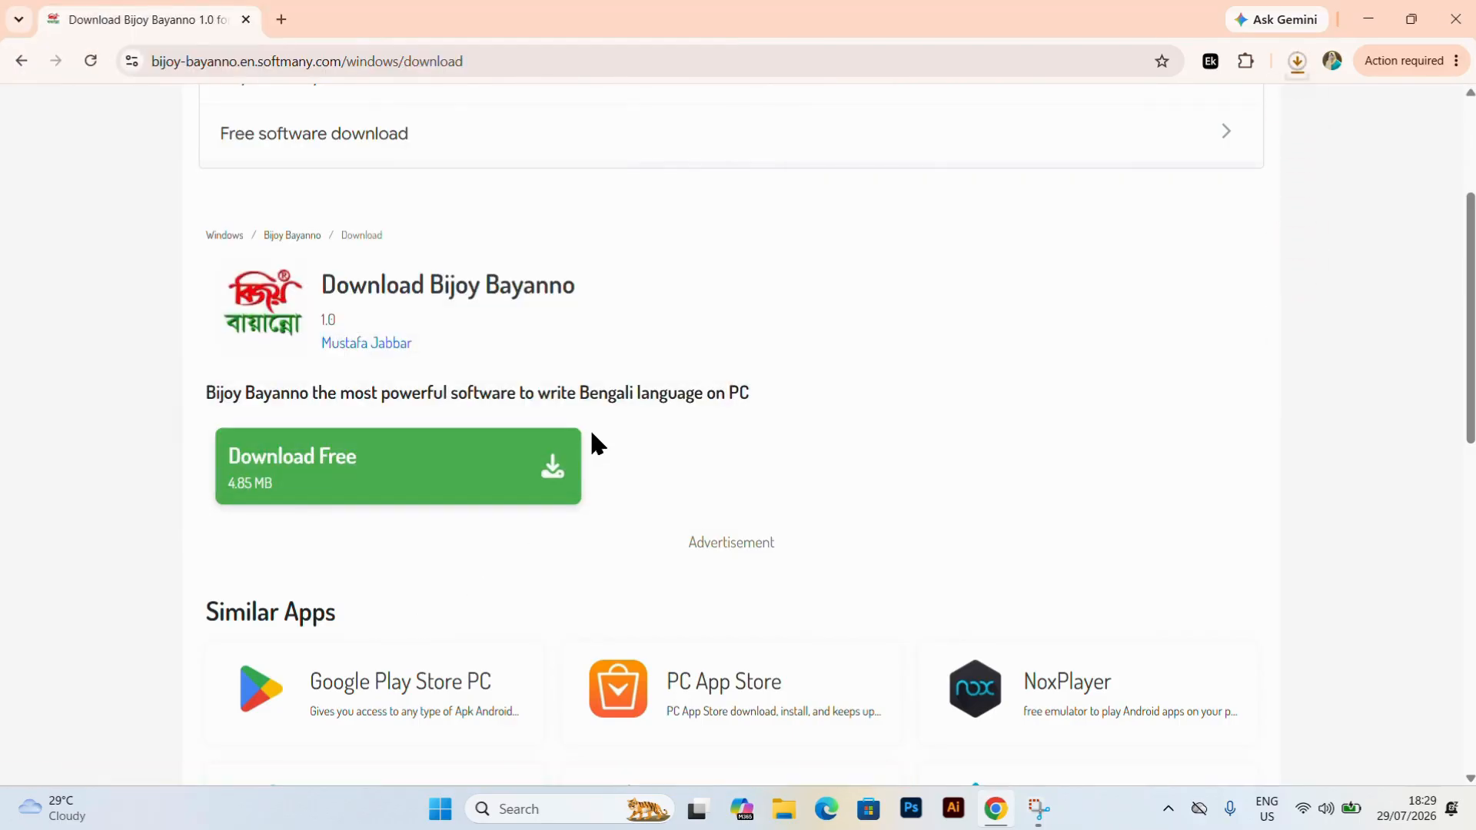
pyautogui.click(1297, 61)
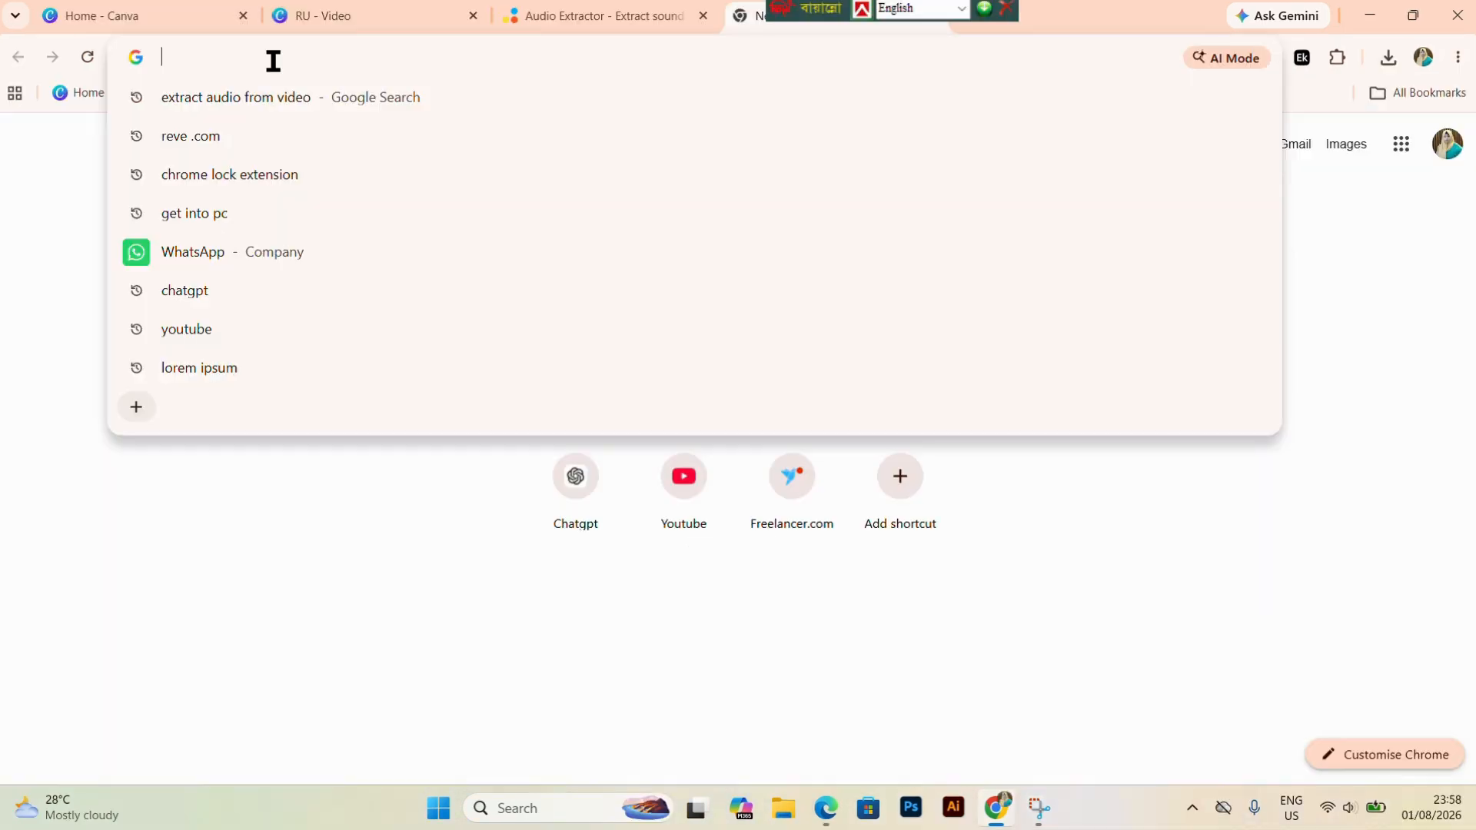
# Search Google for ".net framework 3.5" and open Microsoft's .NET Framework 3.5 download page.
pyautogui.write('.ne')
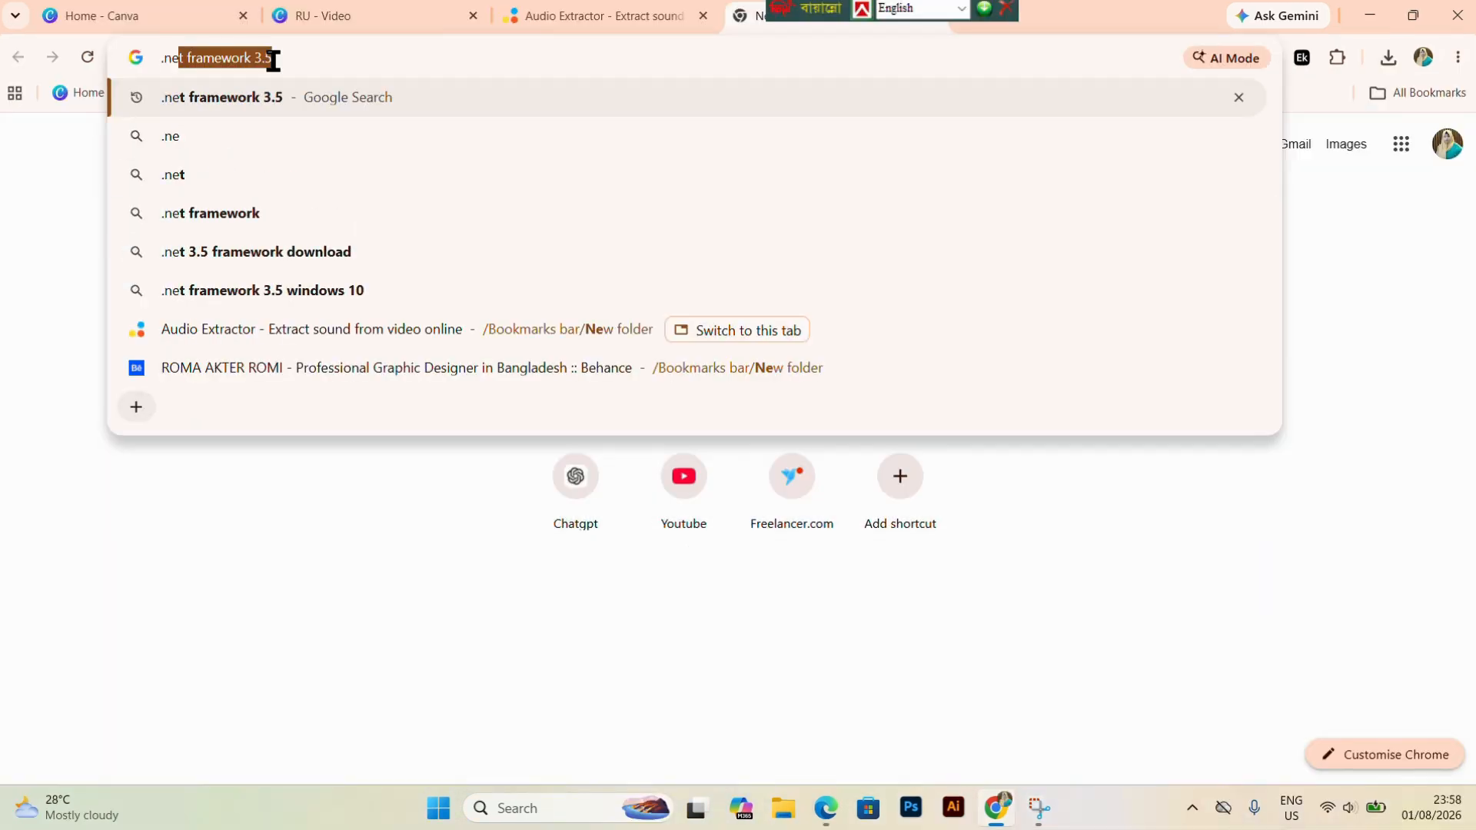
pyautogui.click(286, 96)
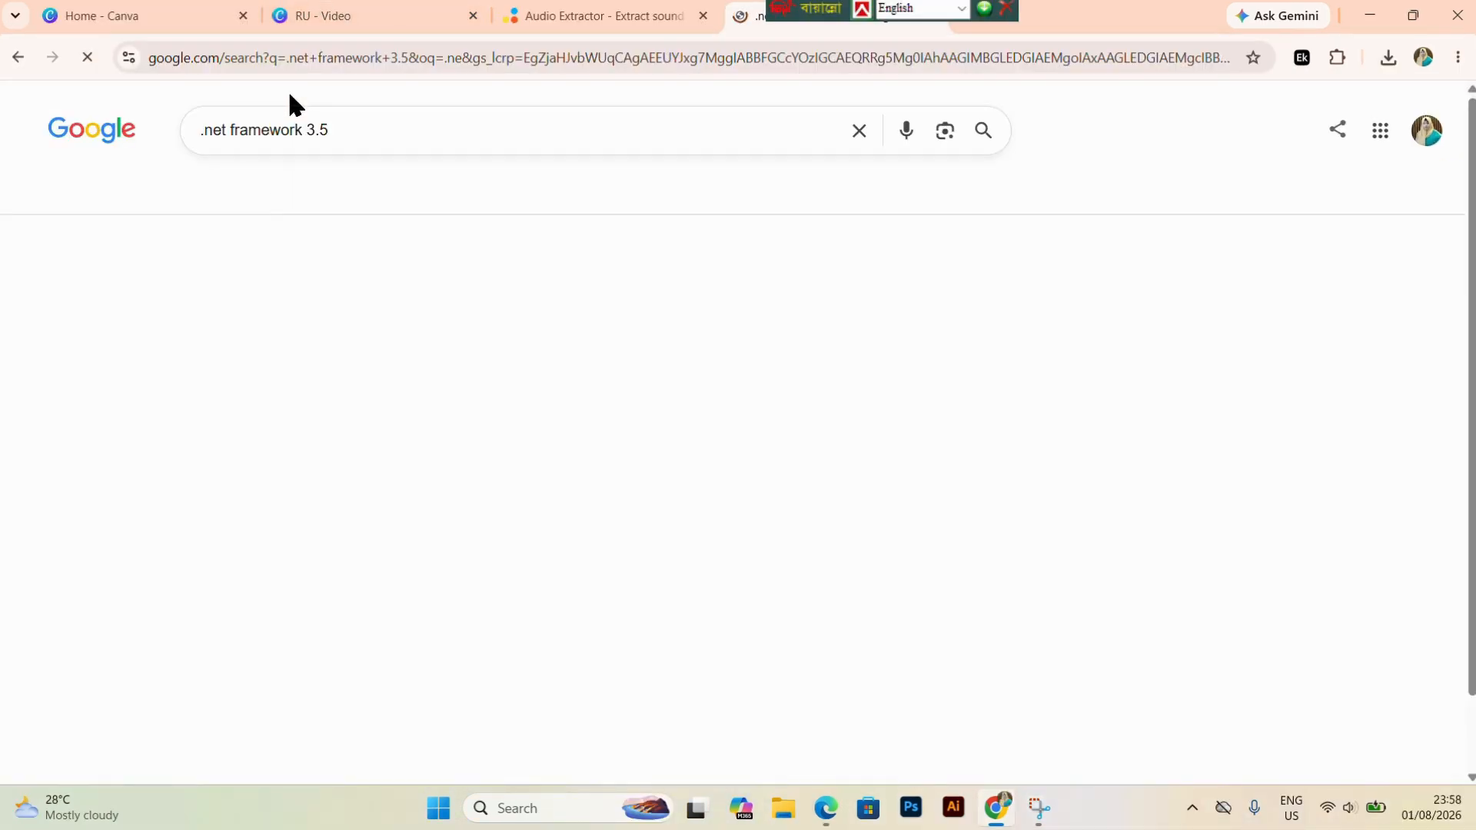
pyautogui.click(347, 299)
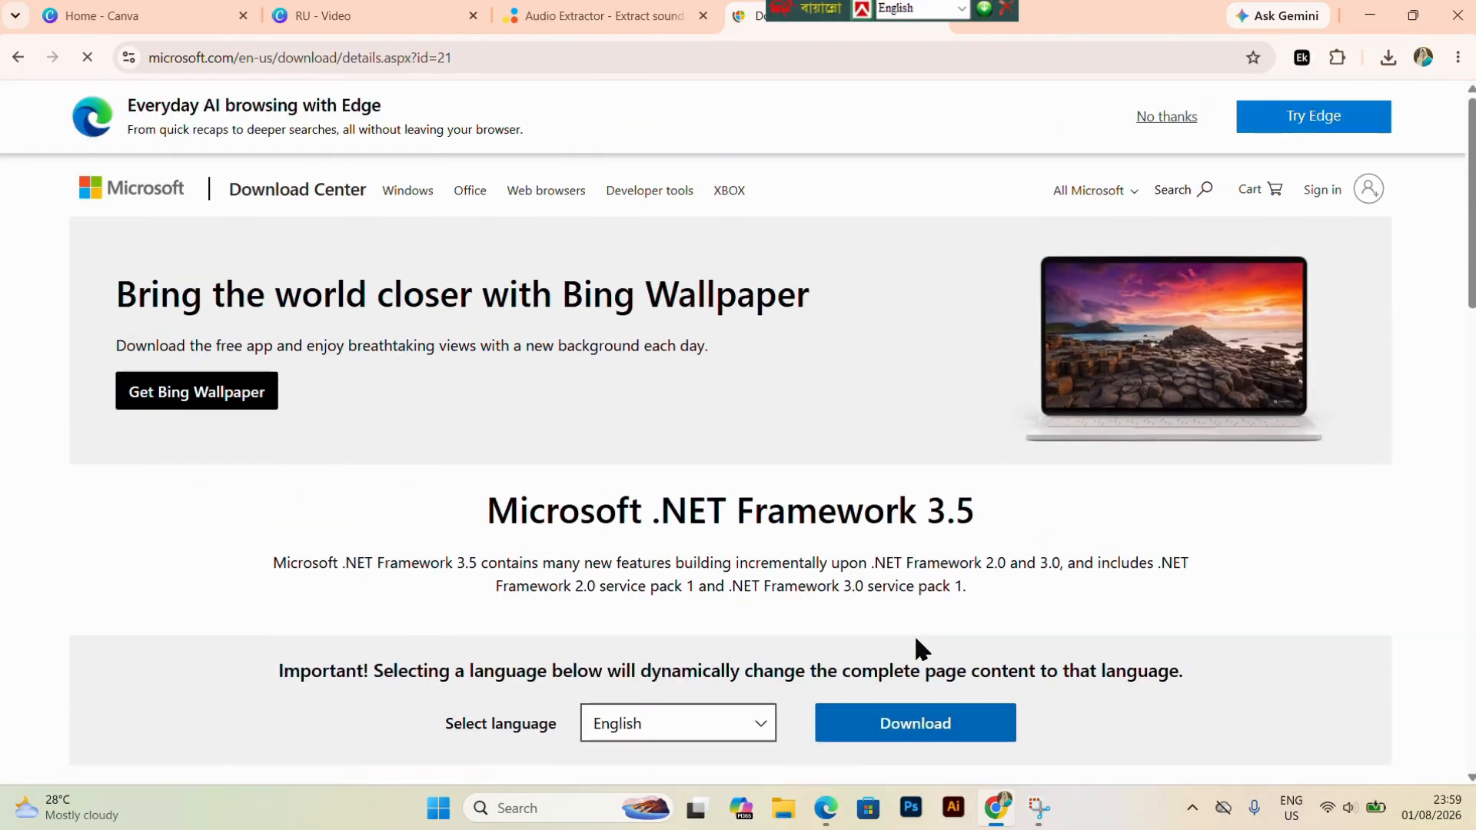
# Download the English .NET Framework 3.5 installer to the Desktop as dotNetFx35setup and show the file in its folder.
pyautogui.scroll(-3, 917, 646)
pyautogui.click(921, 464)
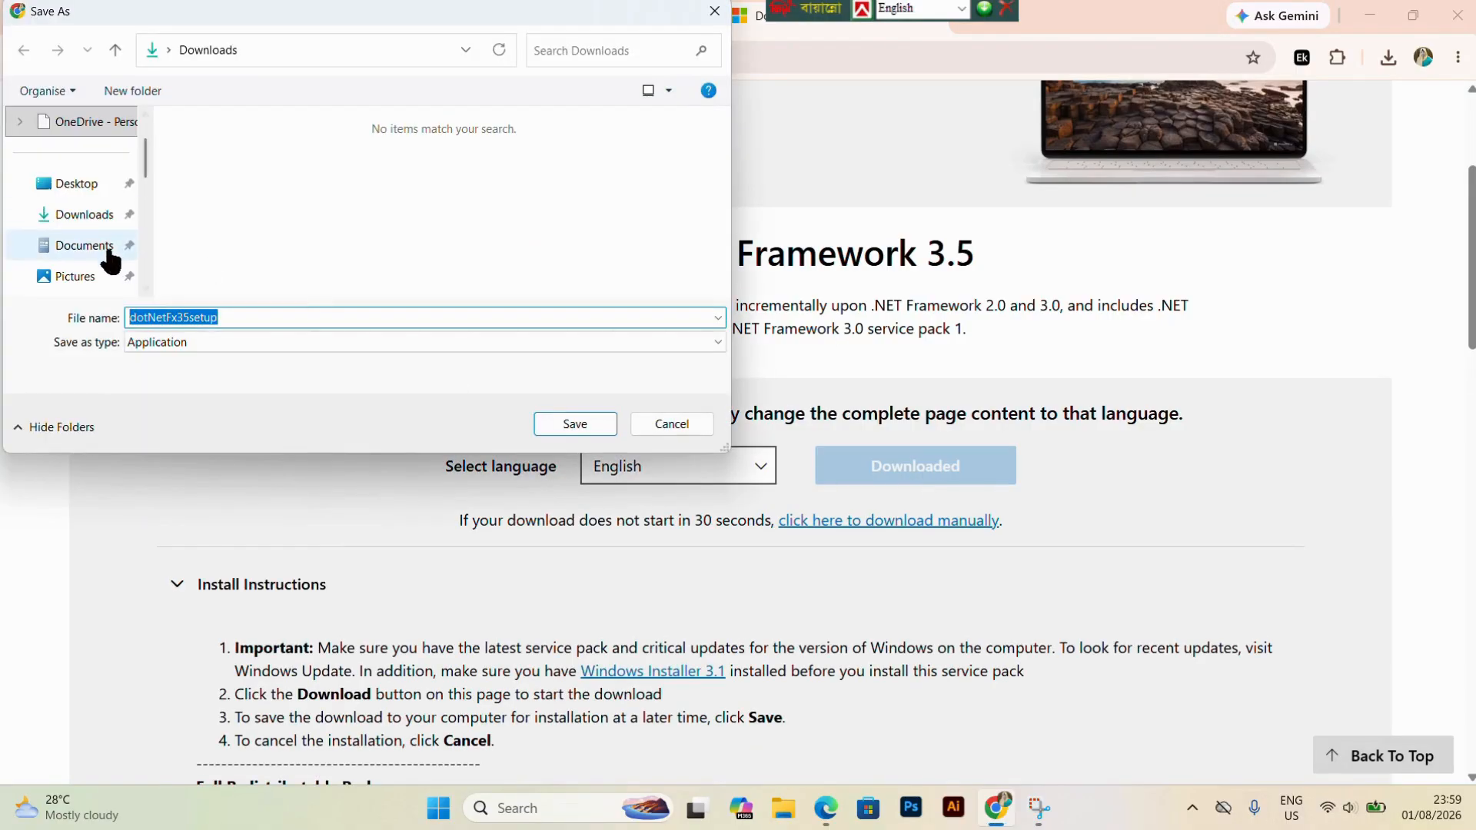
pyautogui.click(85, 185)
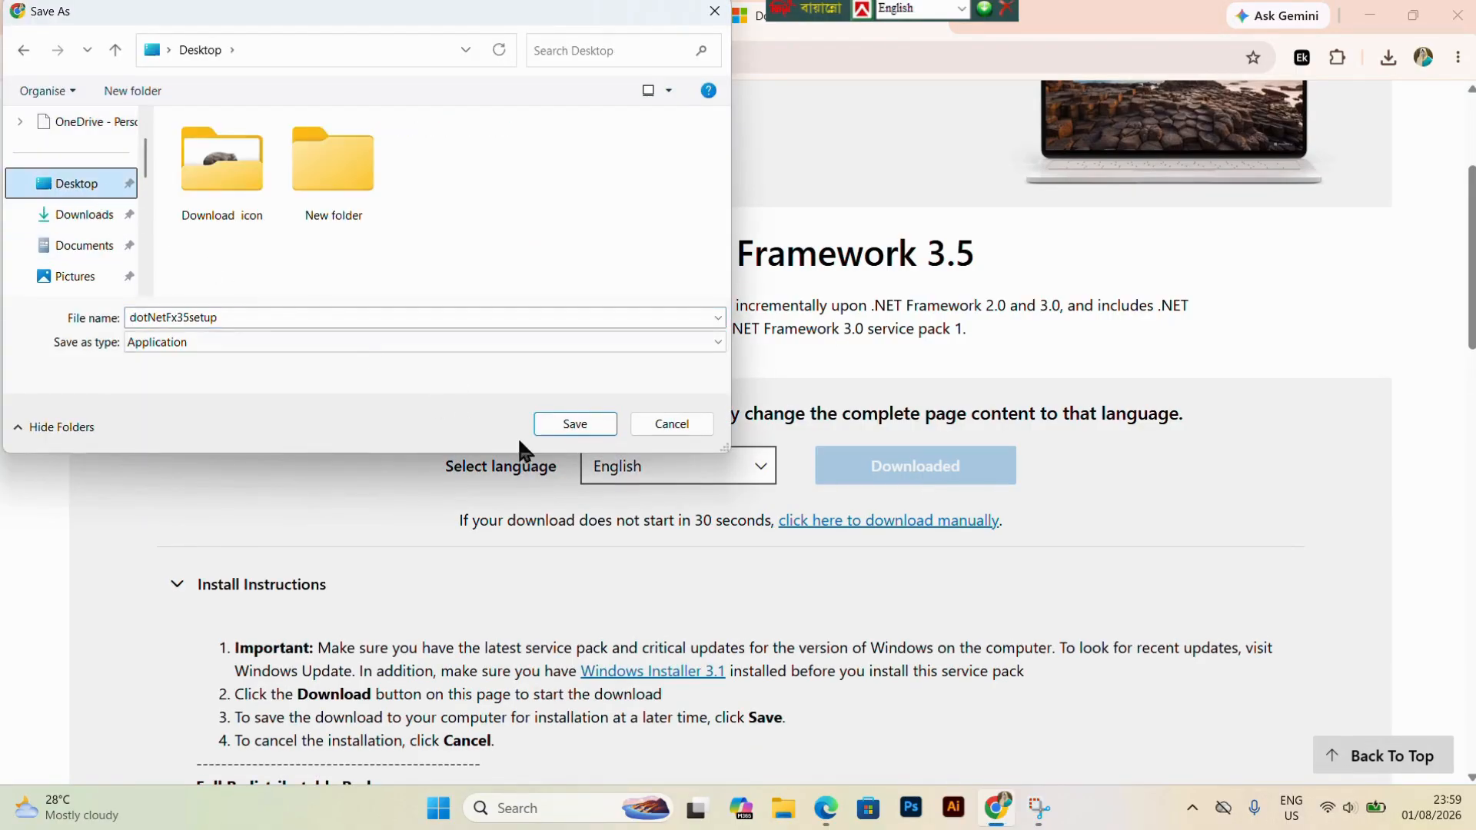
pyautogui.click(594, 421)
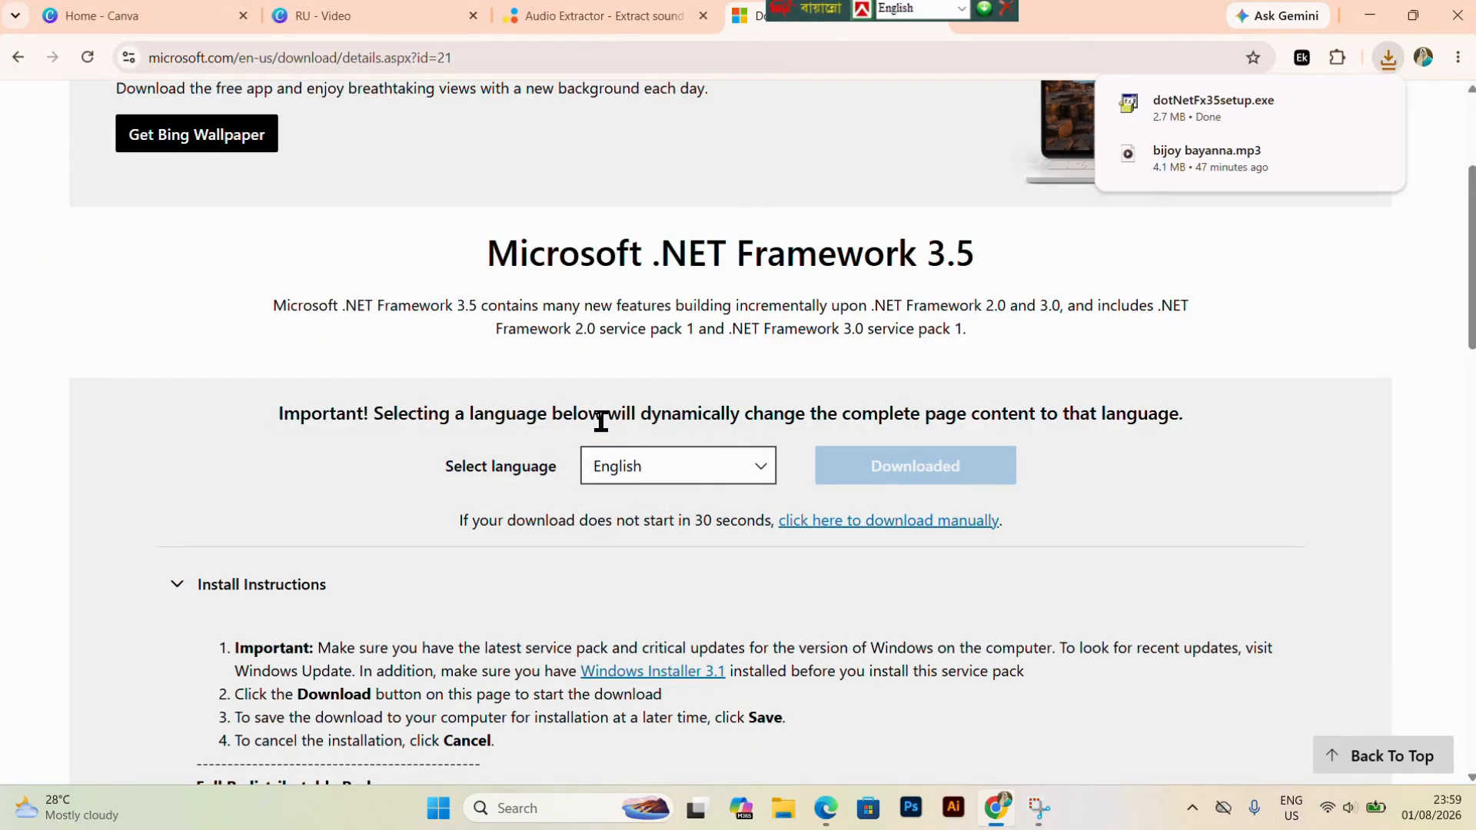
pyautogui.click(1337, 104)
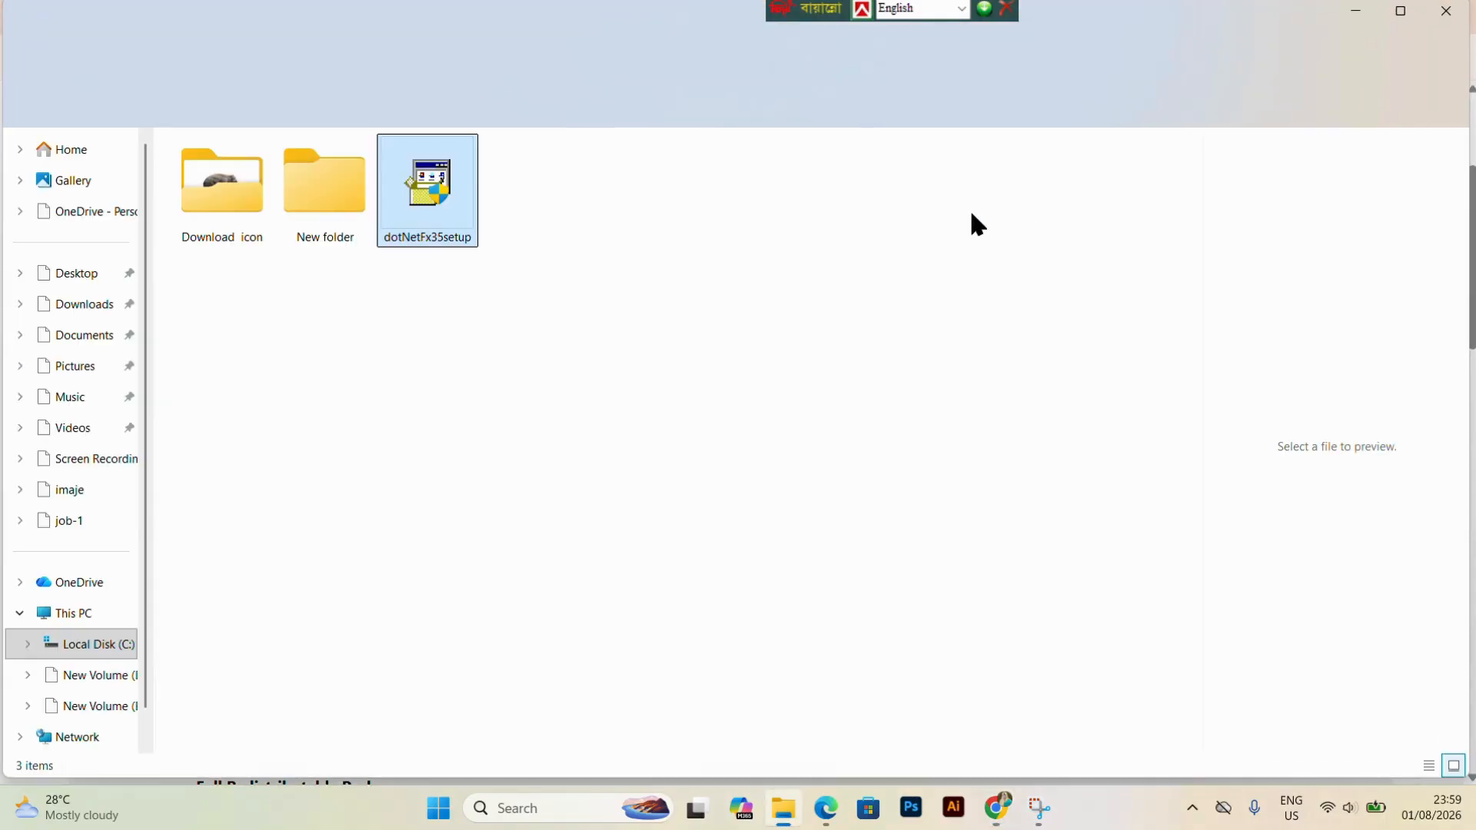
pyautogui.rightClick(427, 190)
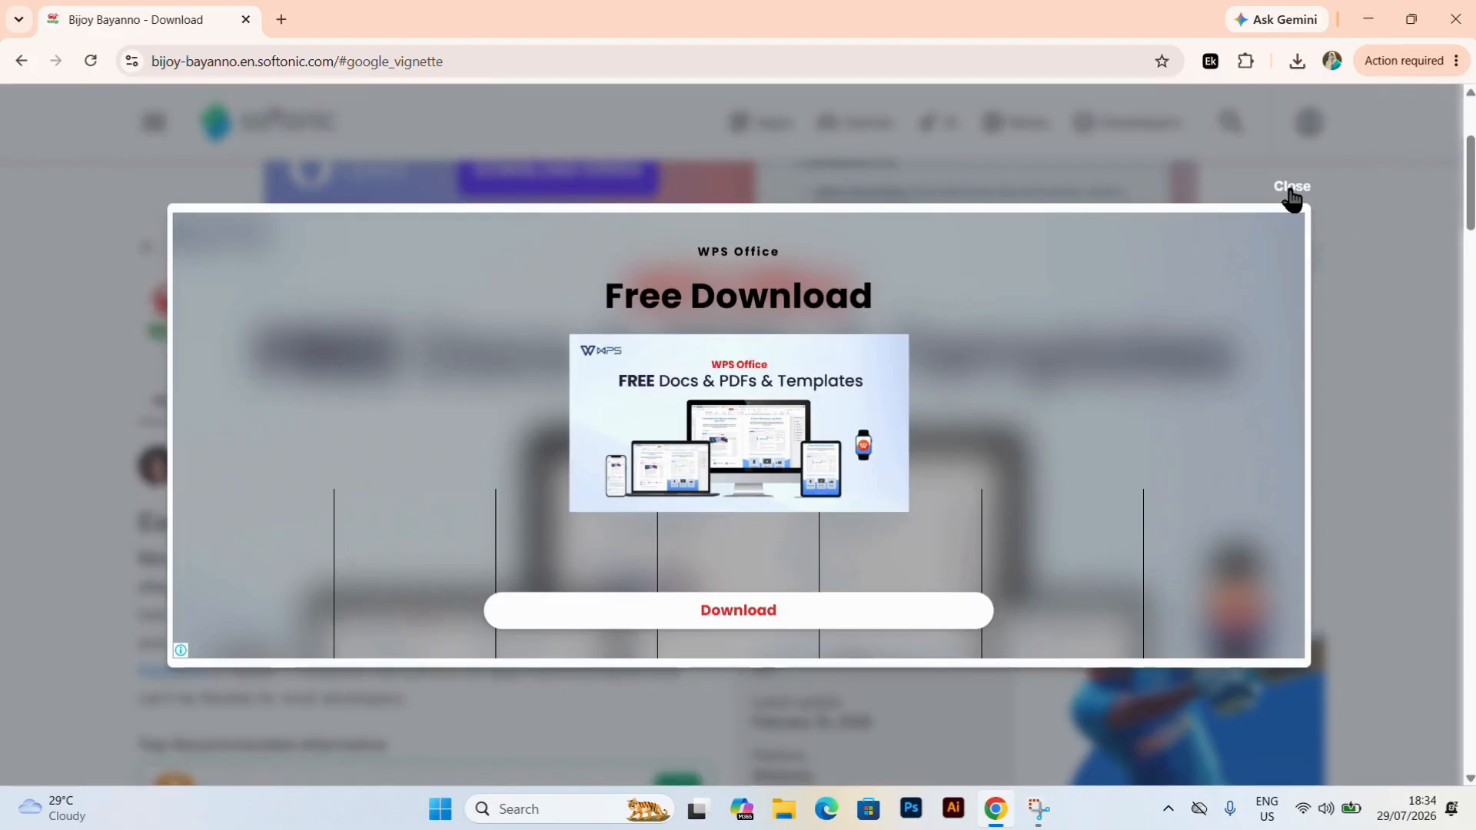
pyautogui.click(1288, 198)
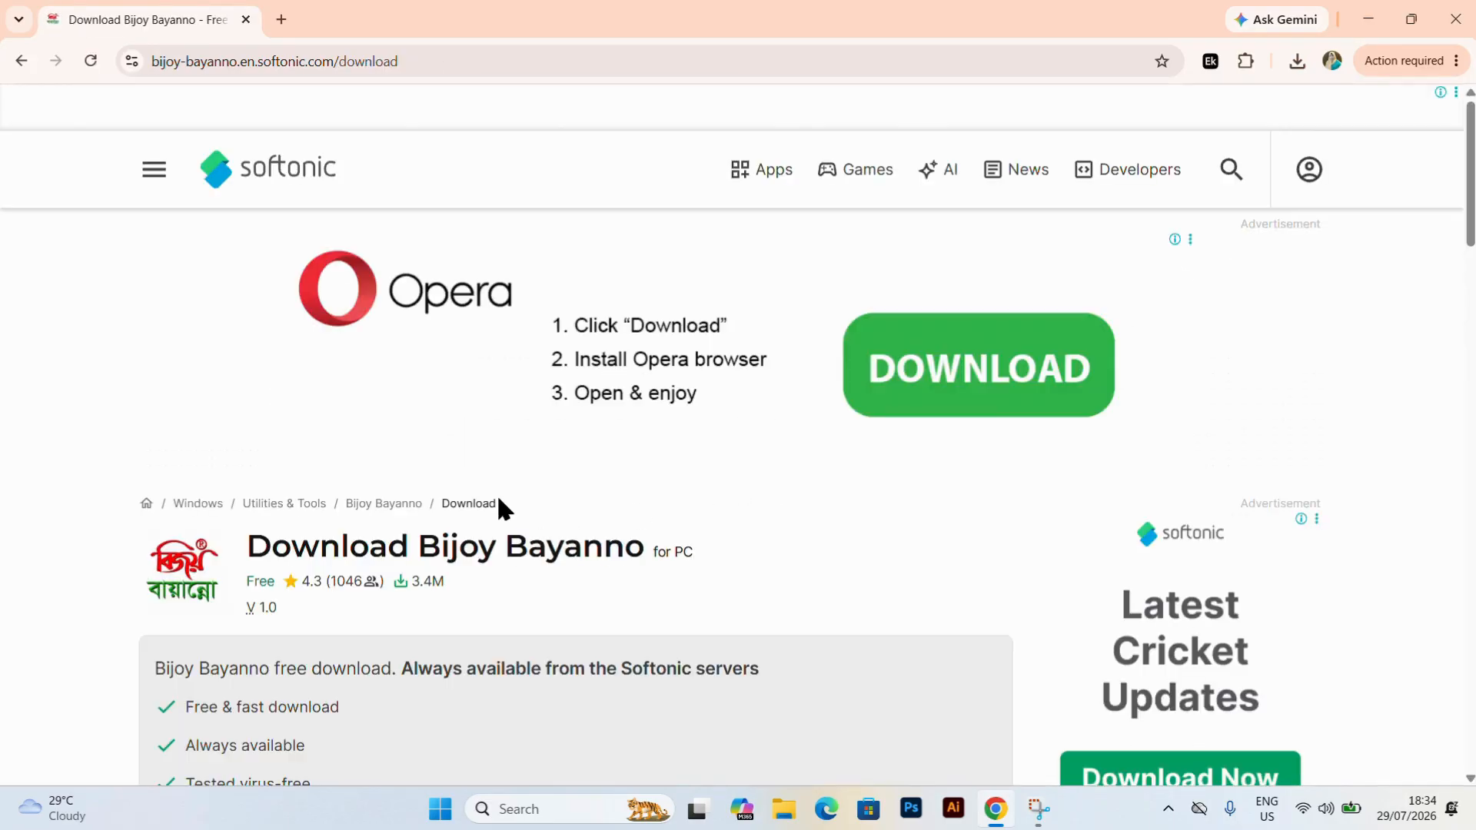
# Download the free Bijoy-Bayanno archive for PC from Softonic to the Desktop and show it in its folder.
pyautogui.scroll(-3, 497, 494)
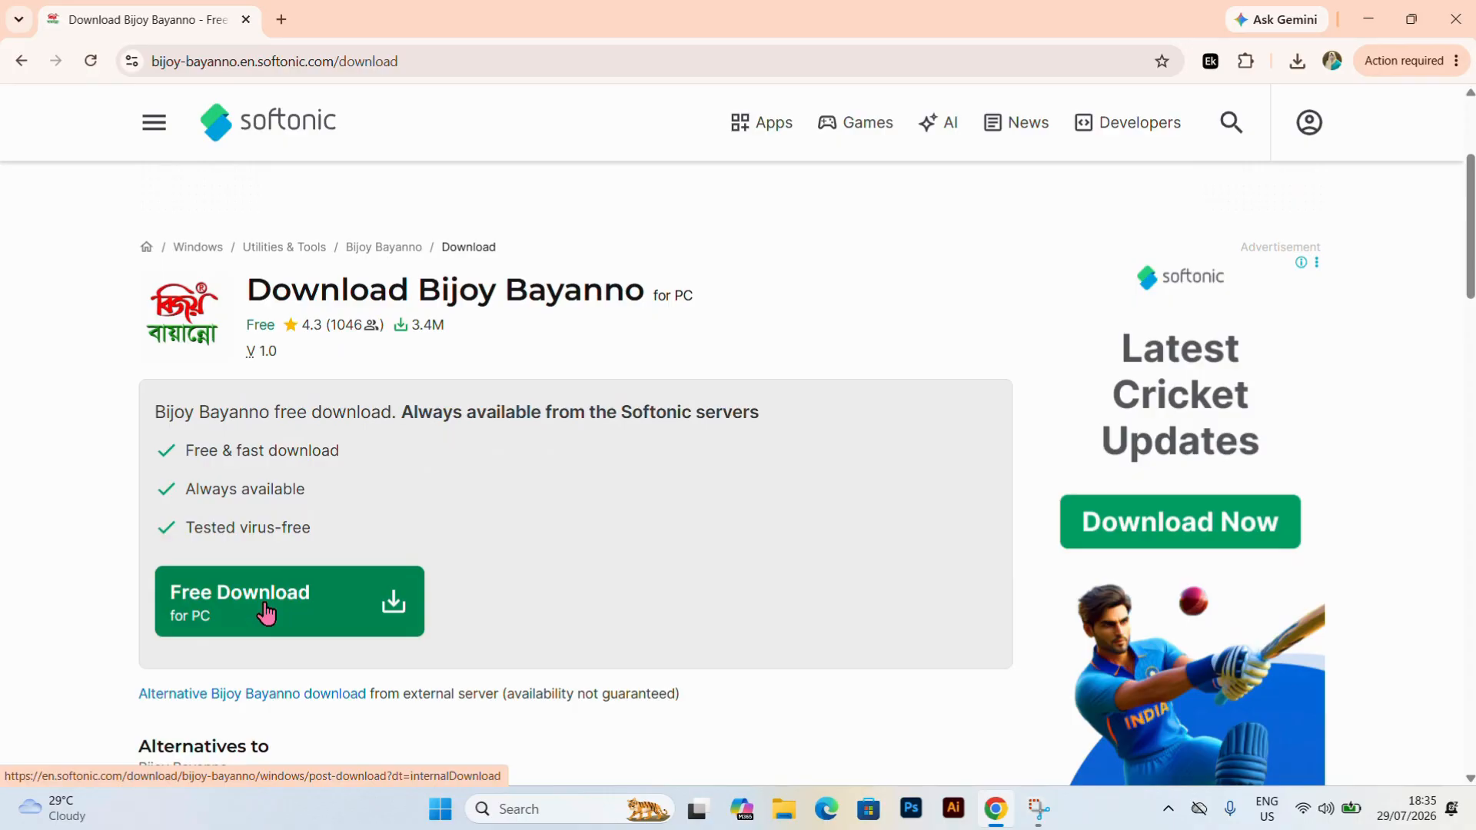
pyautogui.click(279, 592)
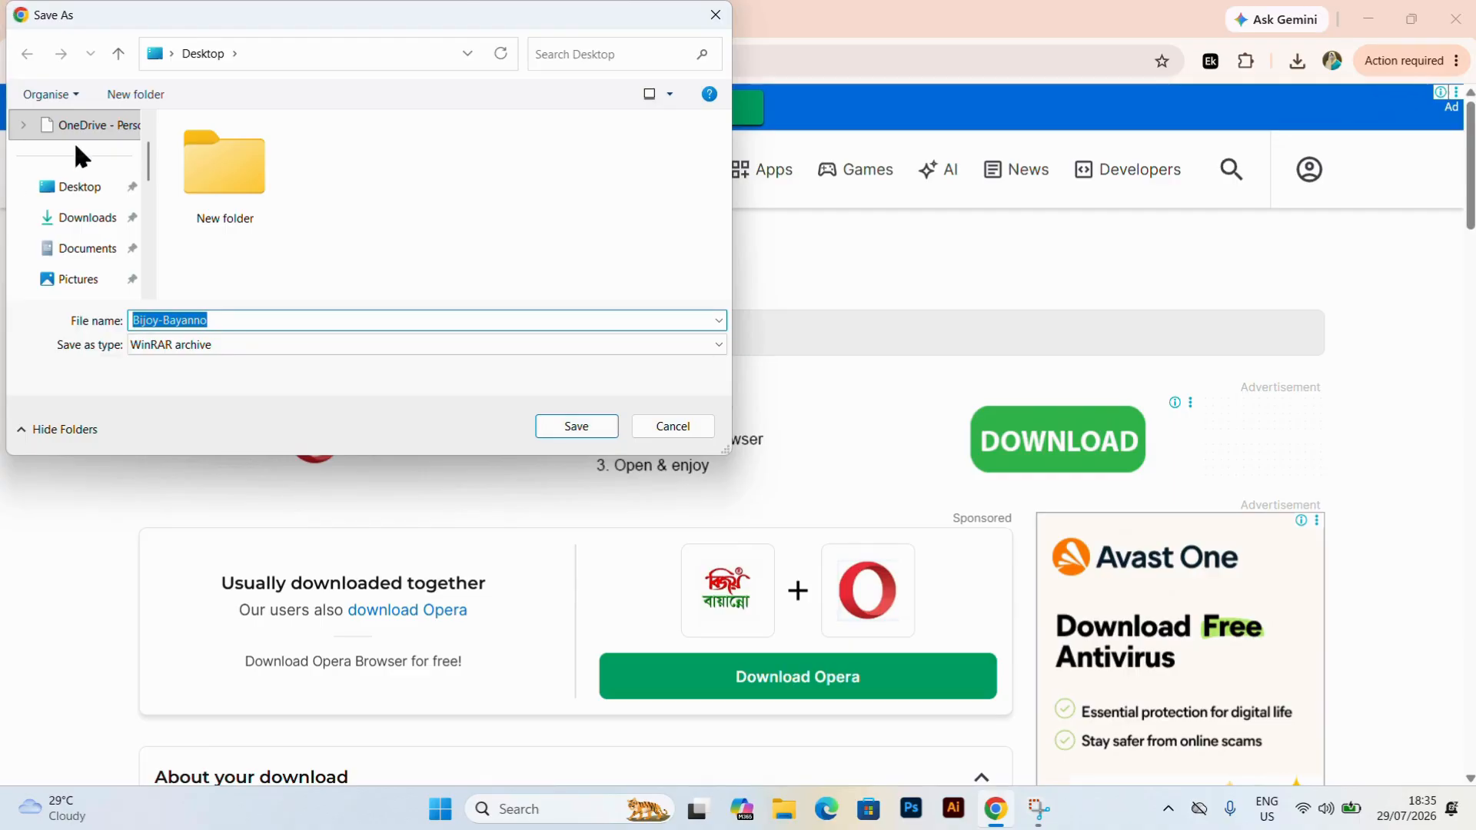
pyautogui.click(573, 424)
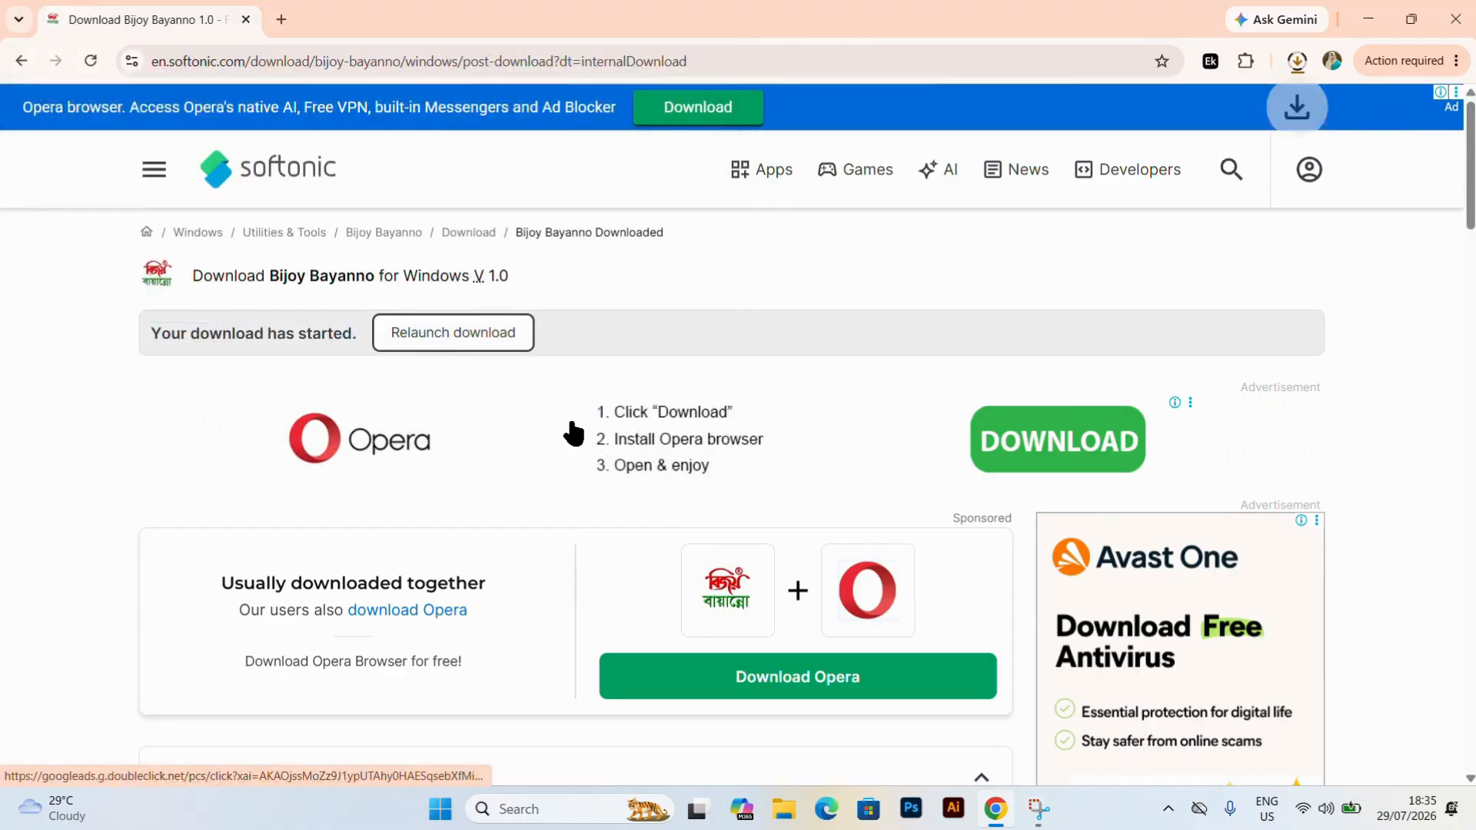
pyautogui.scroll(-10, 774, 641)
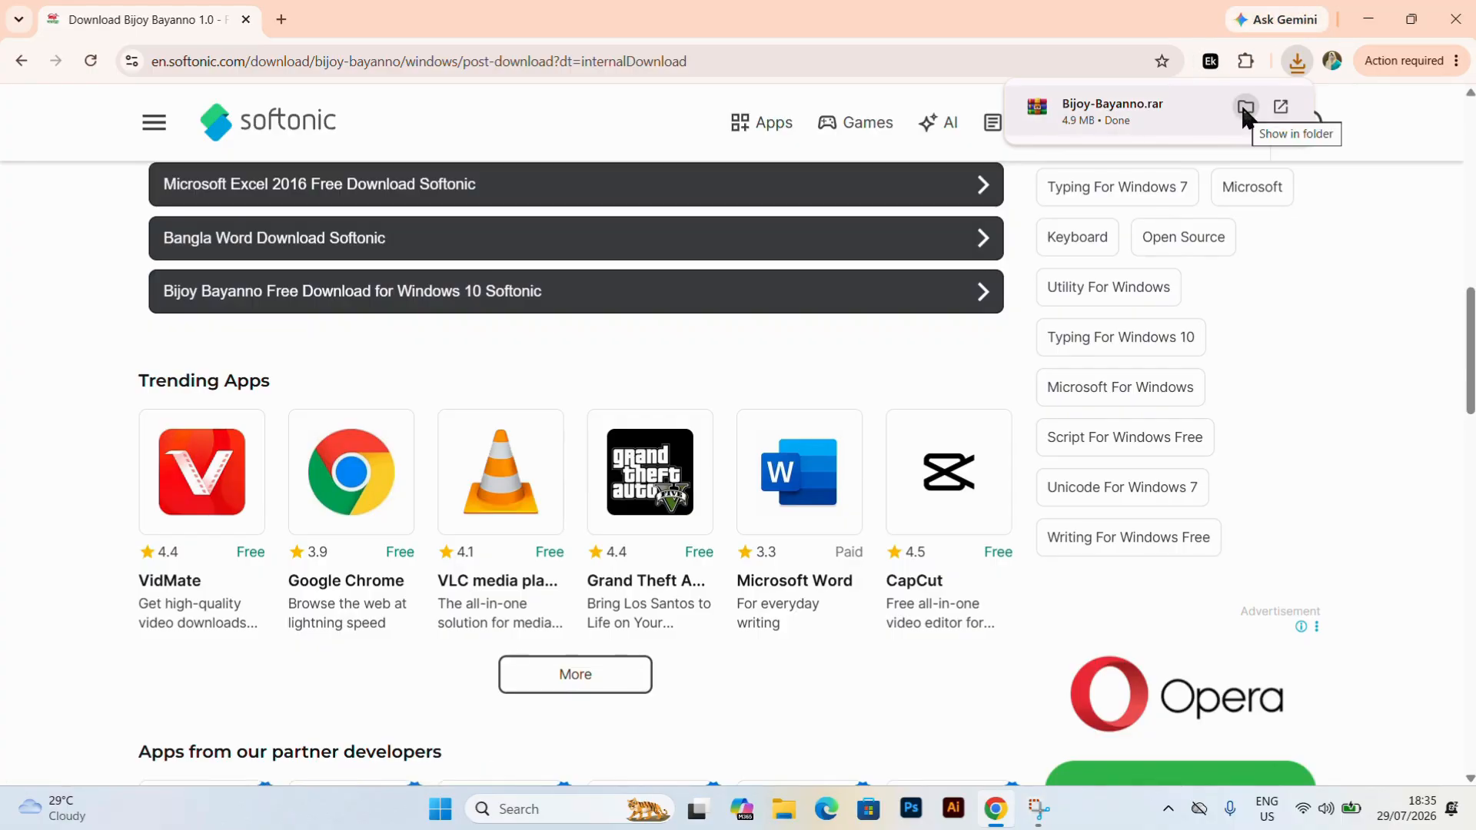
pyautogui.click(1243, 108)
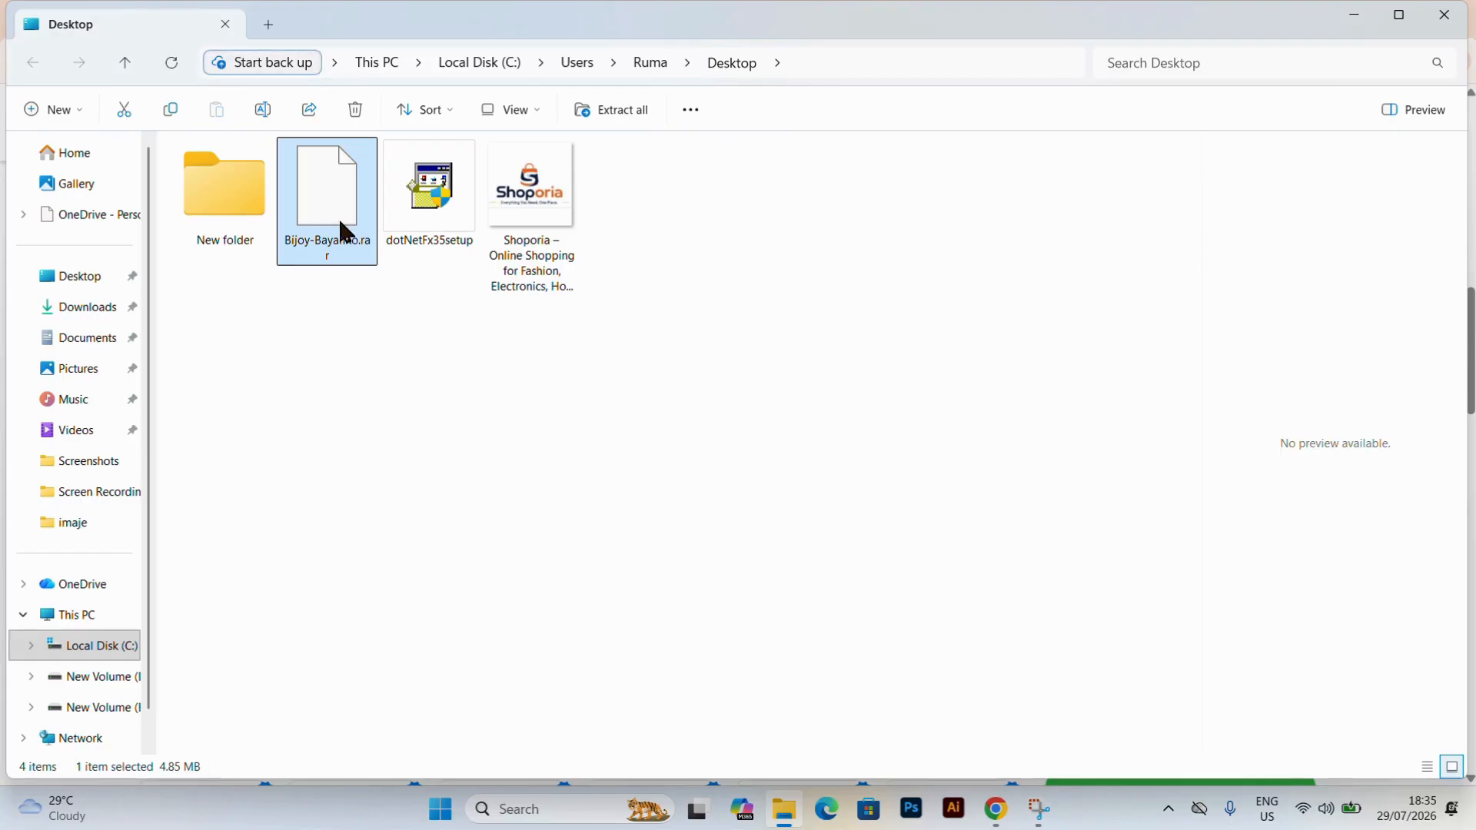
# Extract the Bijoy-Bayanno archive with WinRAR into a Bijoy-Bayanno folder on the Desktop, keeping the default extraction options.
pyautogui.rightClick(327, 213)
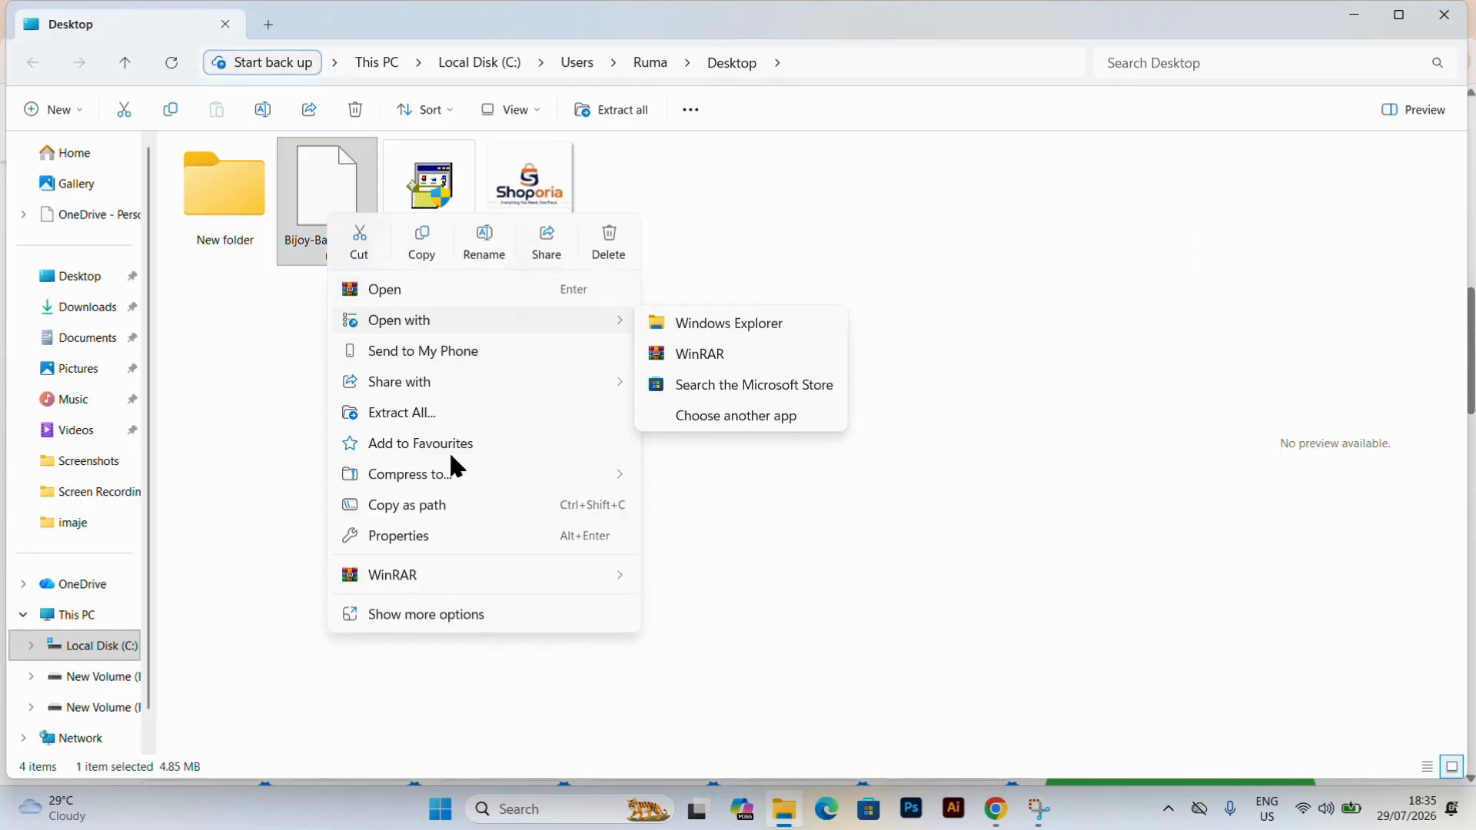
pyautogui.moveTo(420, 578)
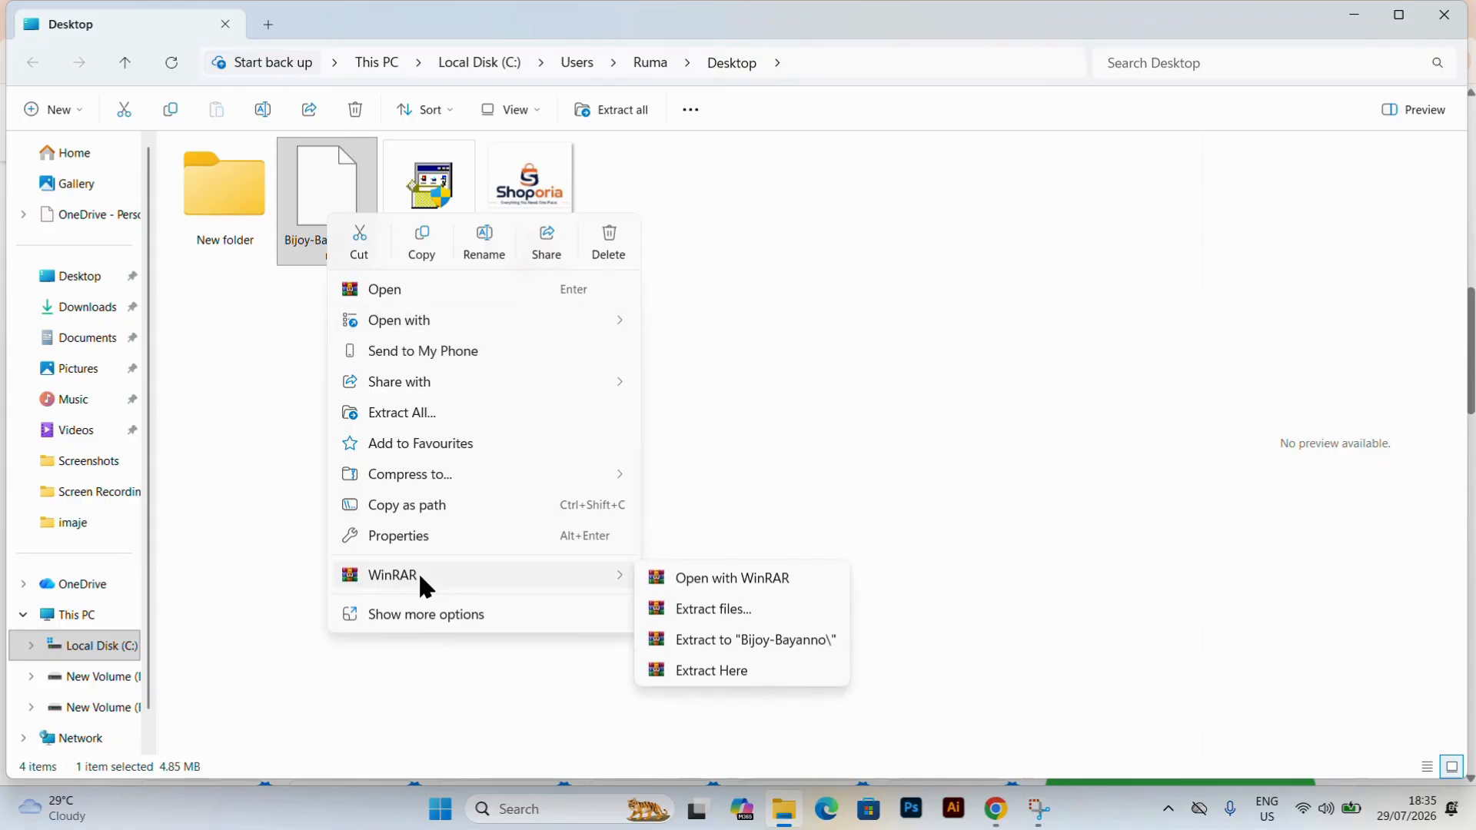
pyautogui.click(718, 615)
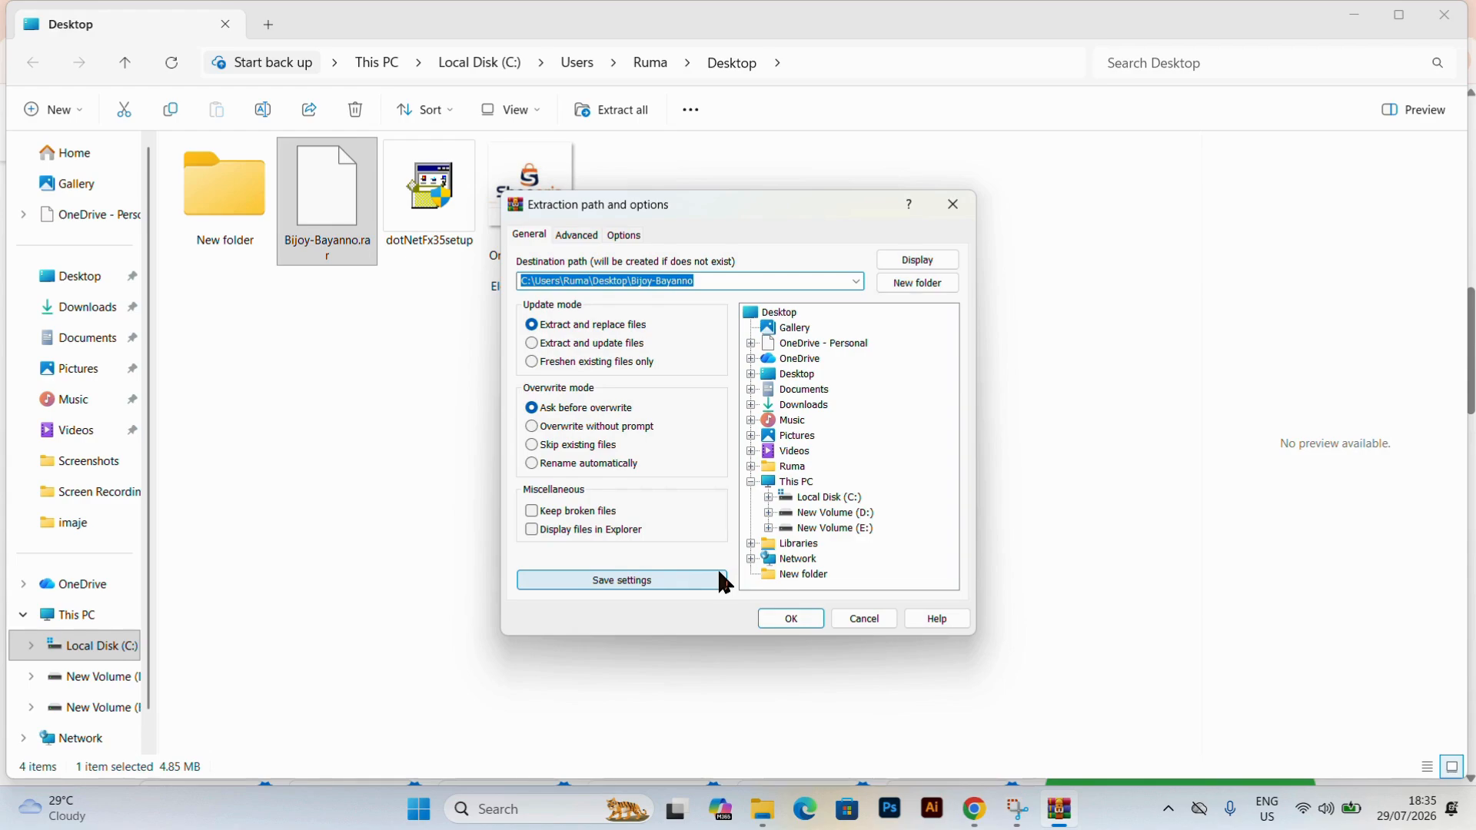
pyautogui.click(796, 618)
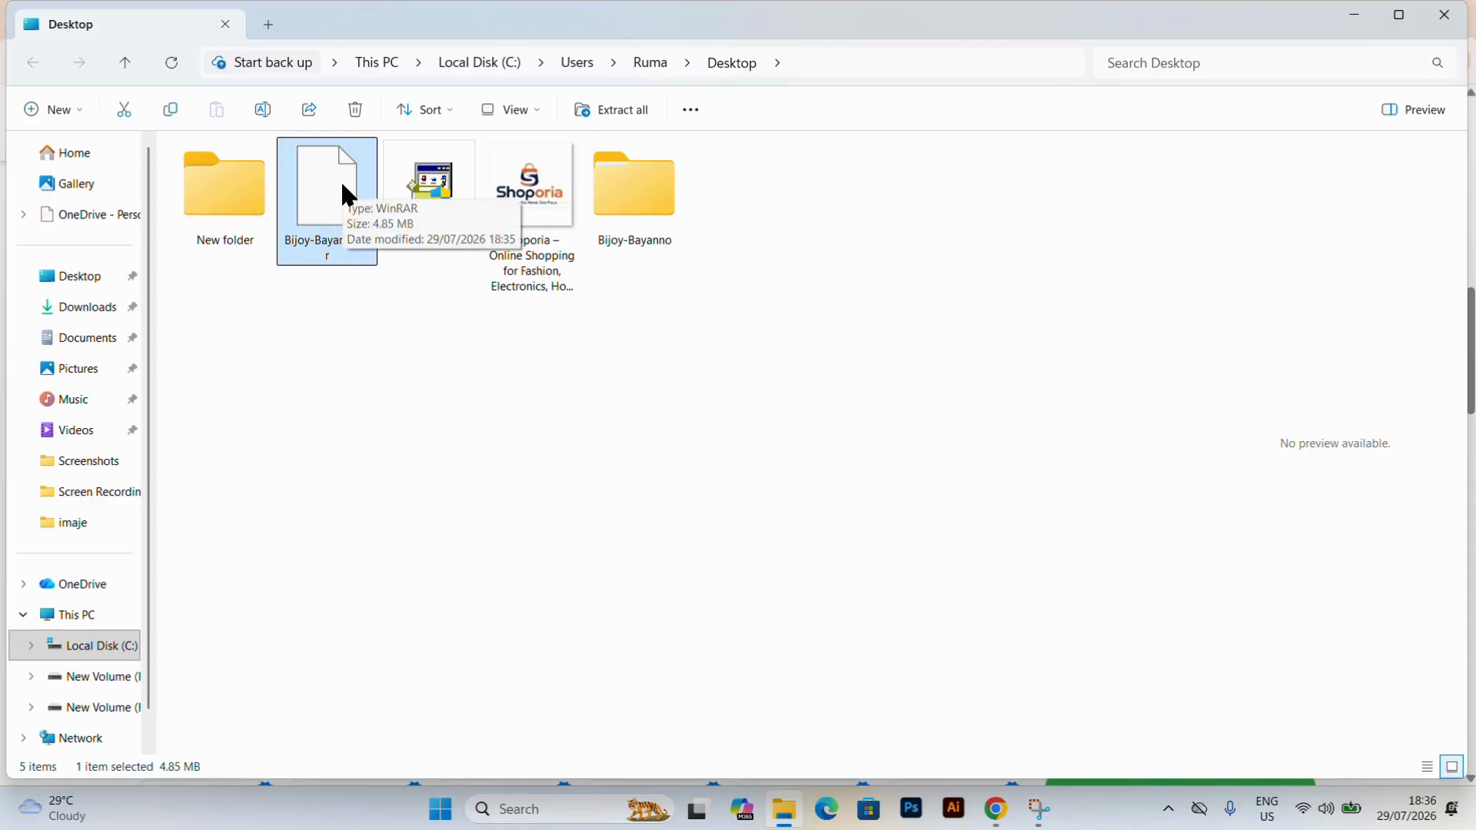
# Run the Bayanno2011 installer from the extracted Bijoy 52 folder and accept the .NET Framework 3.5 license terms.
pyautogui.doubleClick(630, 188)
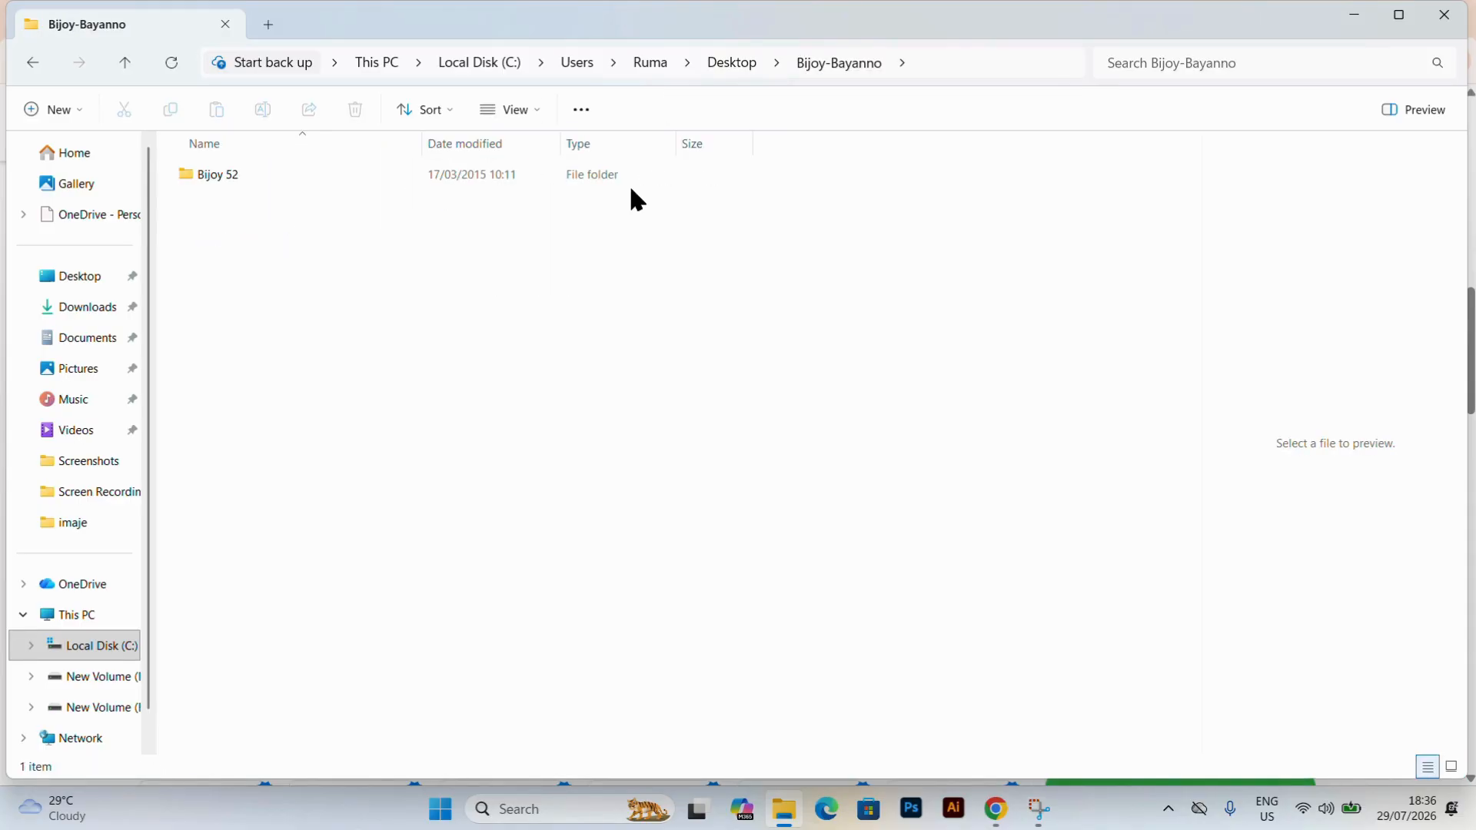
pyautogui.doubleClick(319, 175)
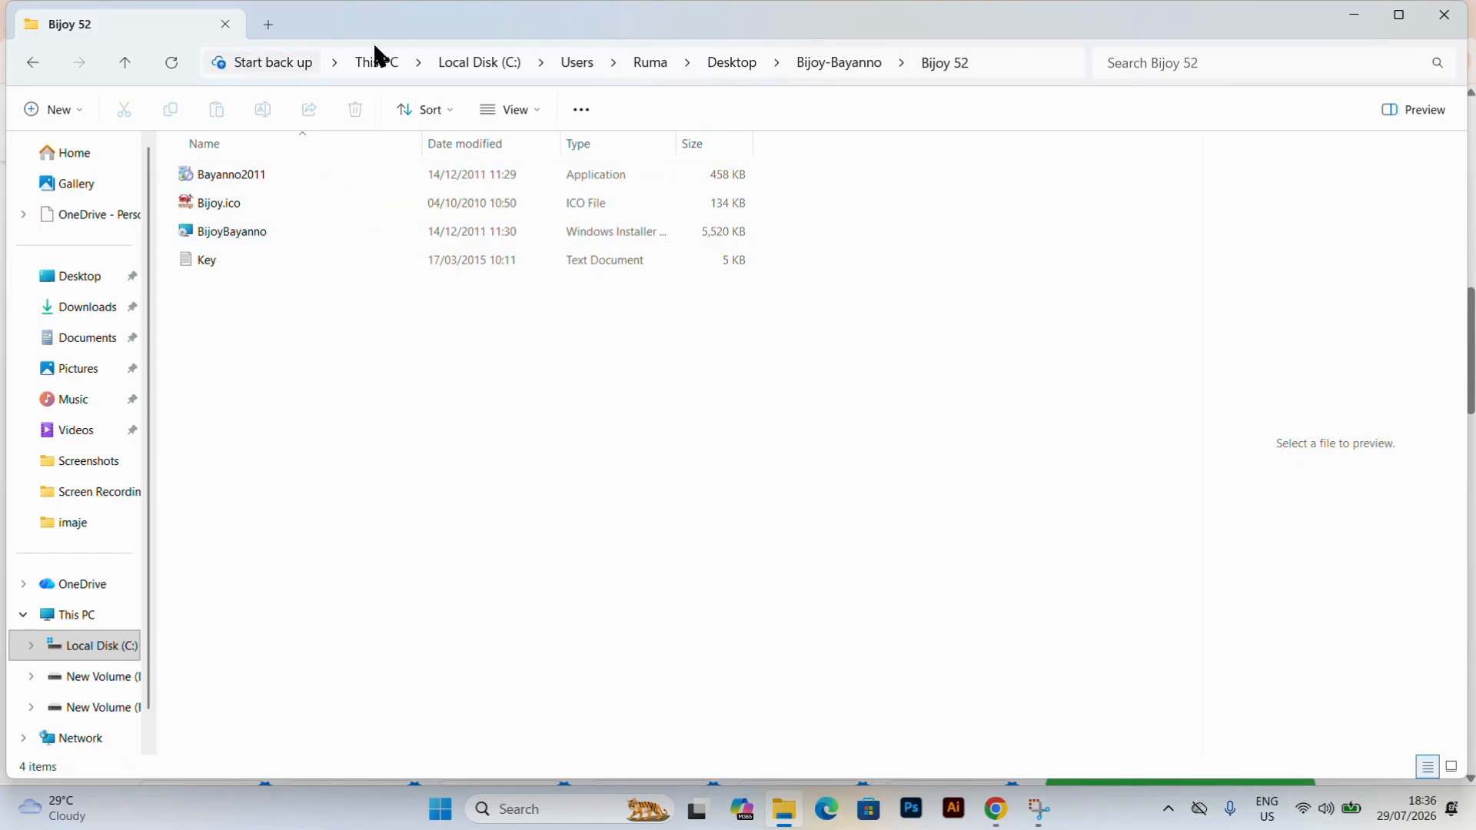
pyautogui.click(323, 175)
pyautogui.doubleClick(321, 174)
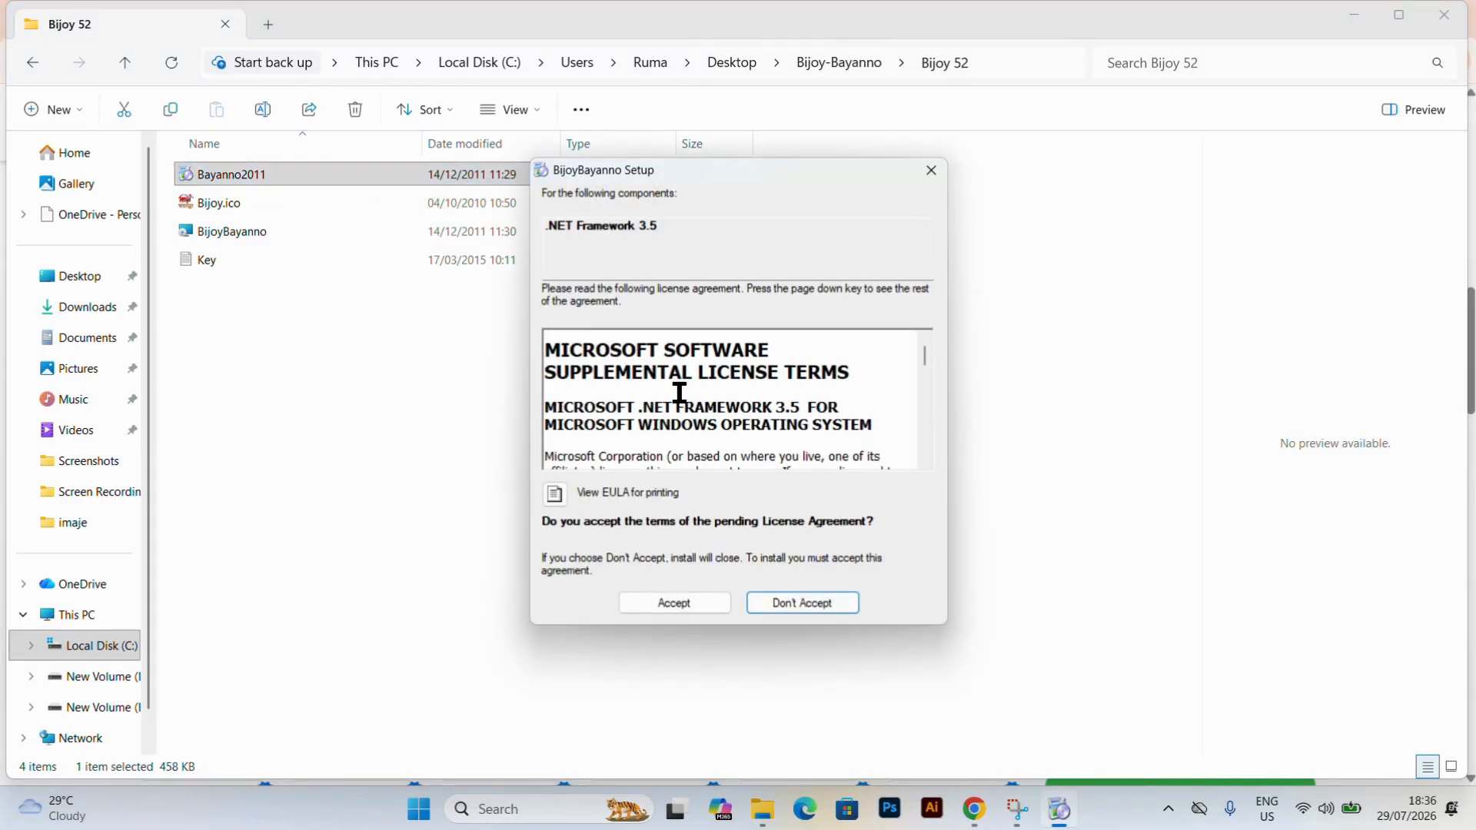
pyautogui.click(686, 602)
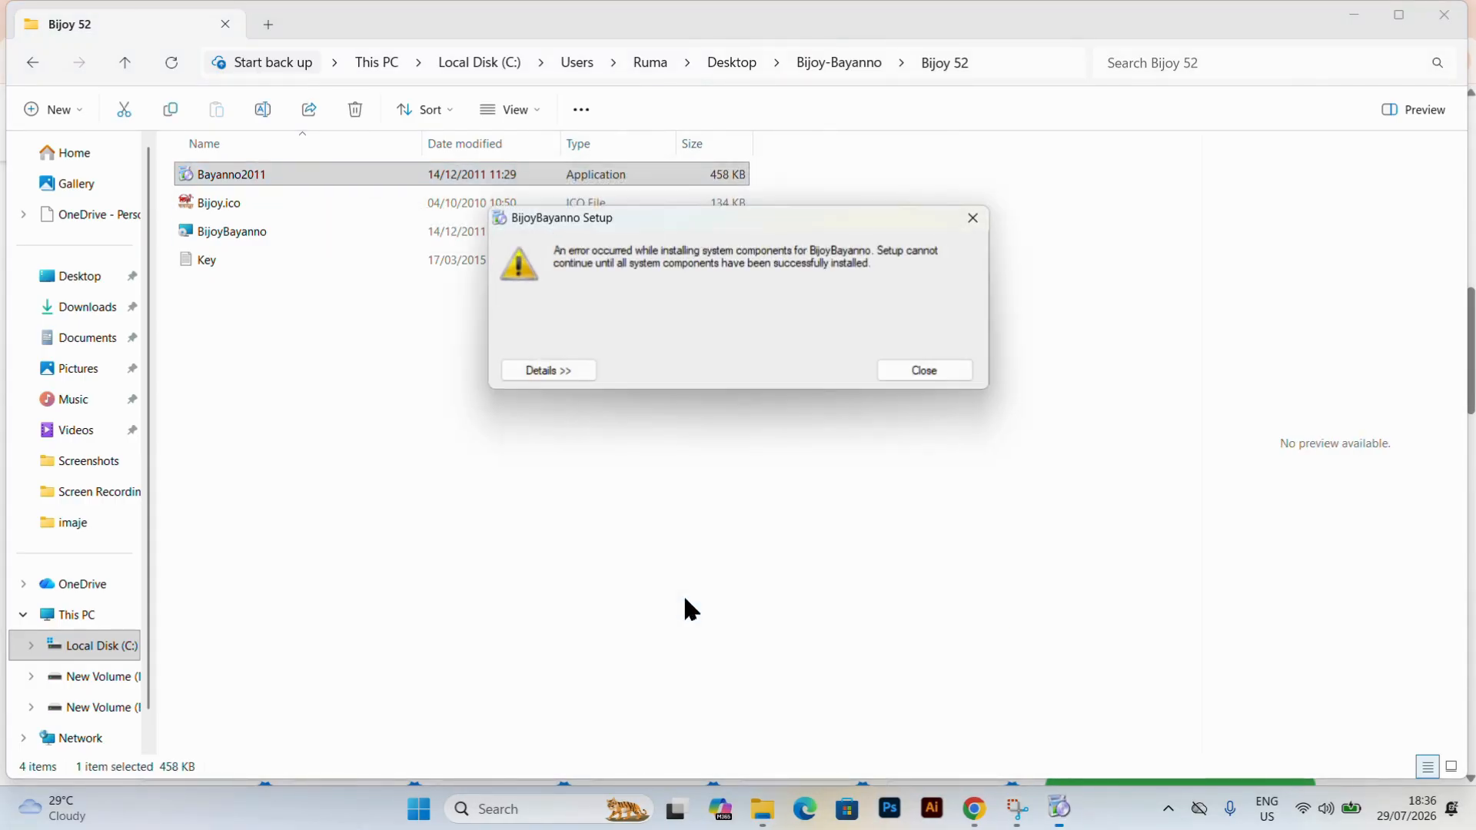
# Examine the details of the BijoyBayanno setup error down to the end of the log, and collapse them again.
pyautogui.click(547, 372)
pyautogui.scroll(-10, 588, 431)
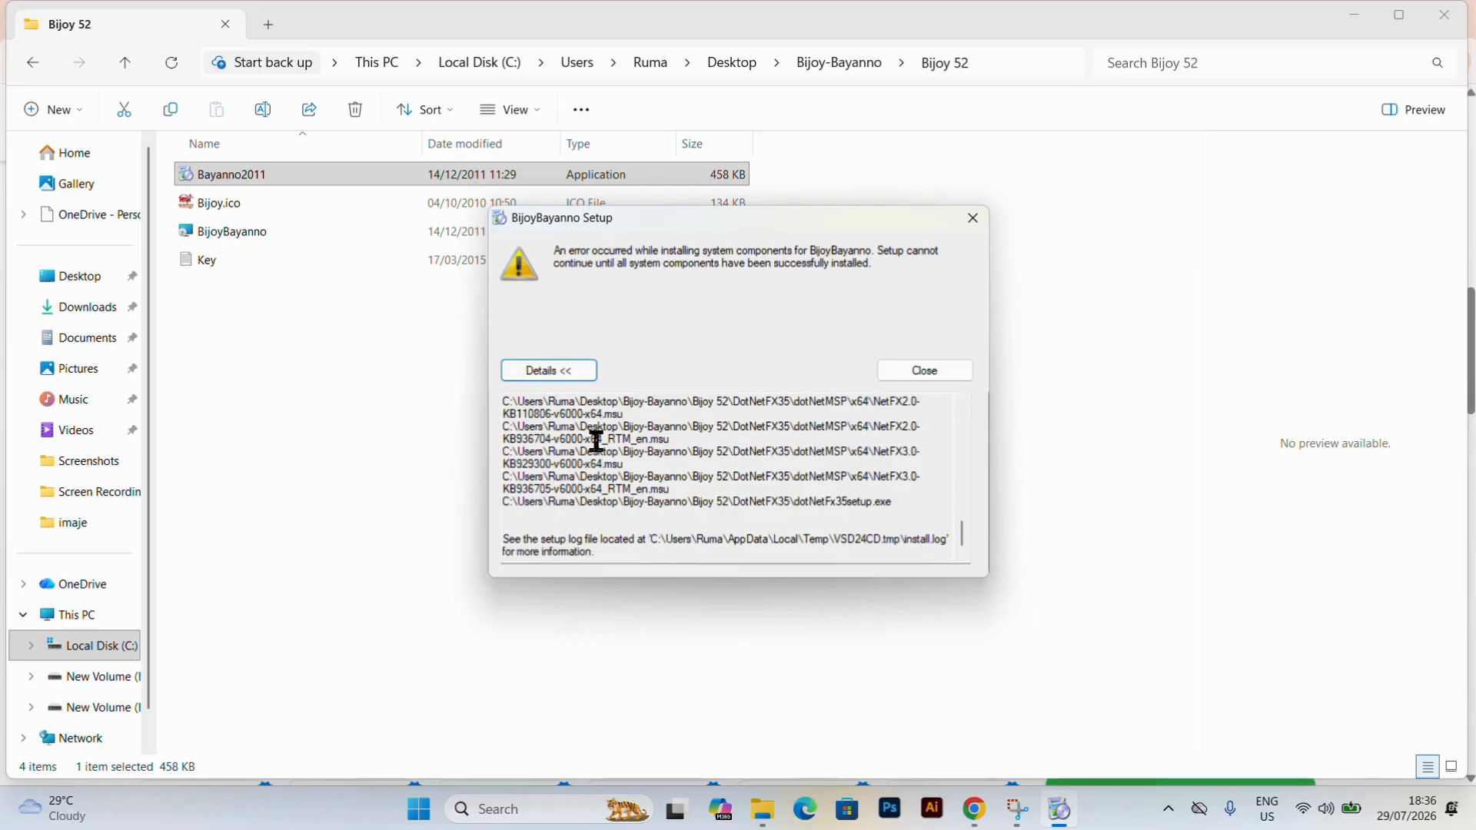
pyautogui.click(614, 555)
pyautogui.click(529, 370)
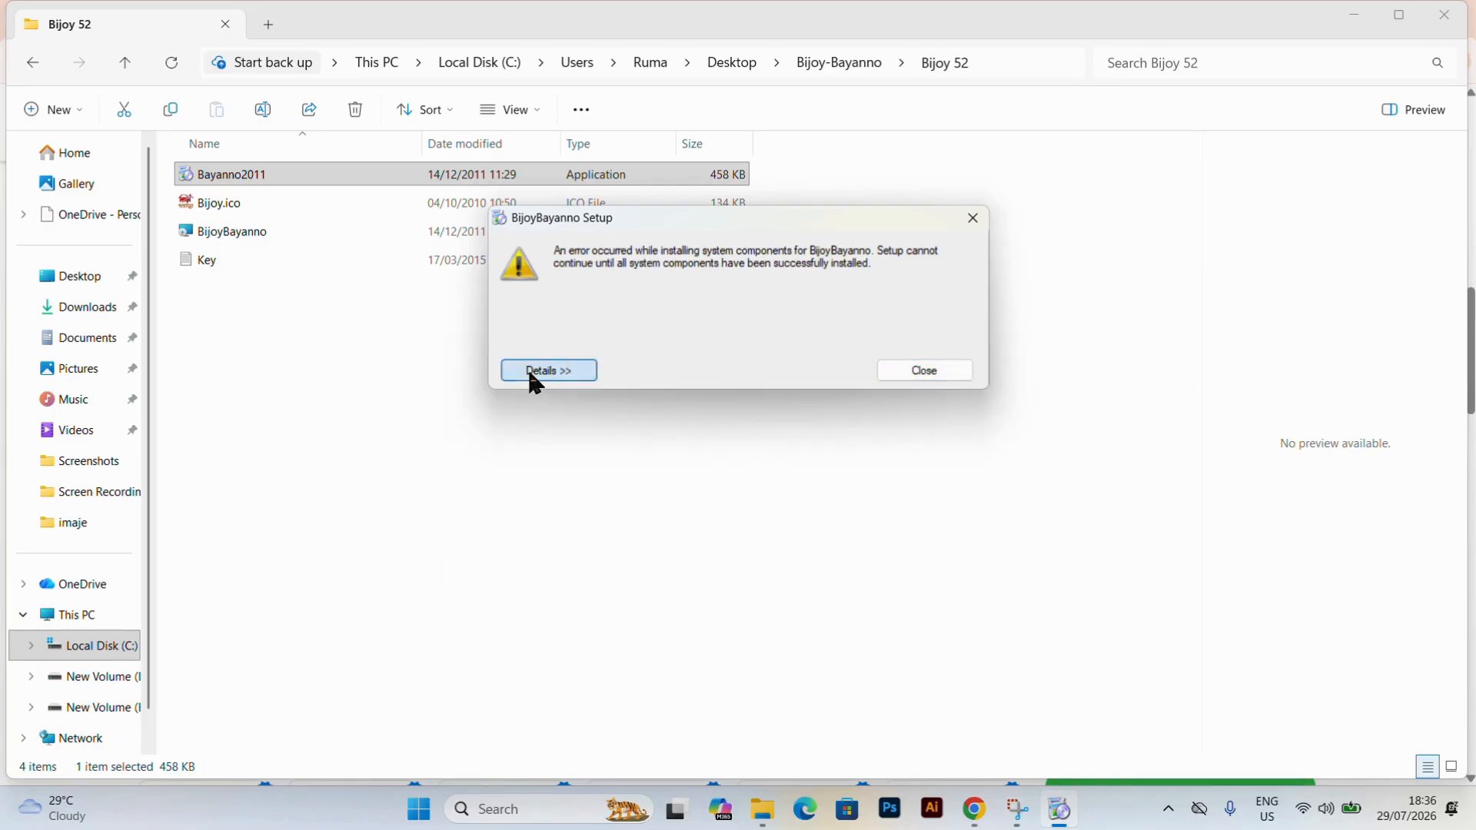
# Dismiss the BijoyBayanno setup error, install the .NET Framework 3.5 Windows feature, and close its completion window.
pyautogui.click(973, 219)
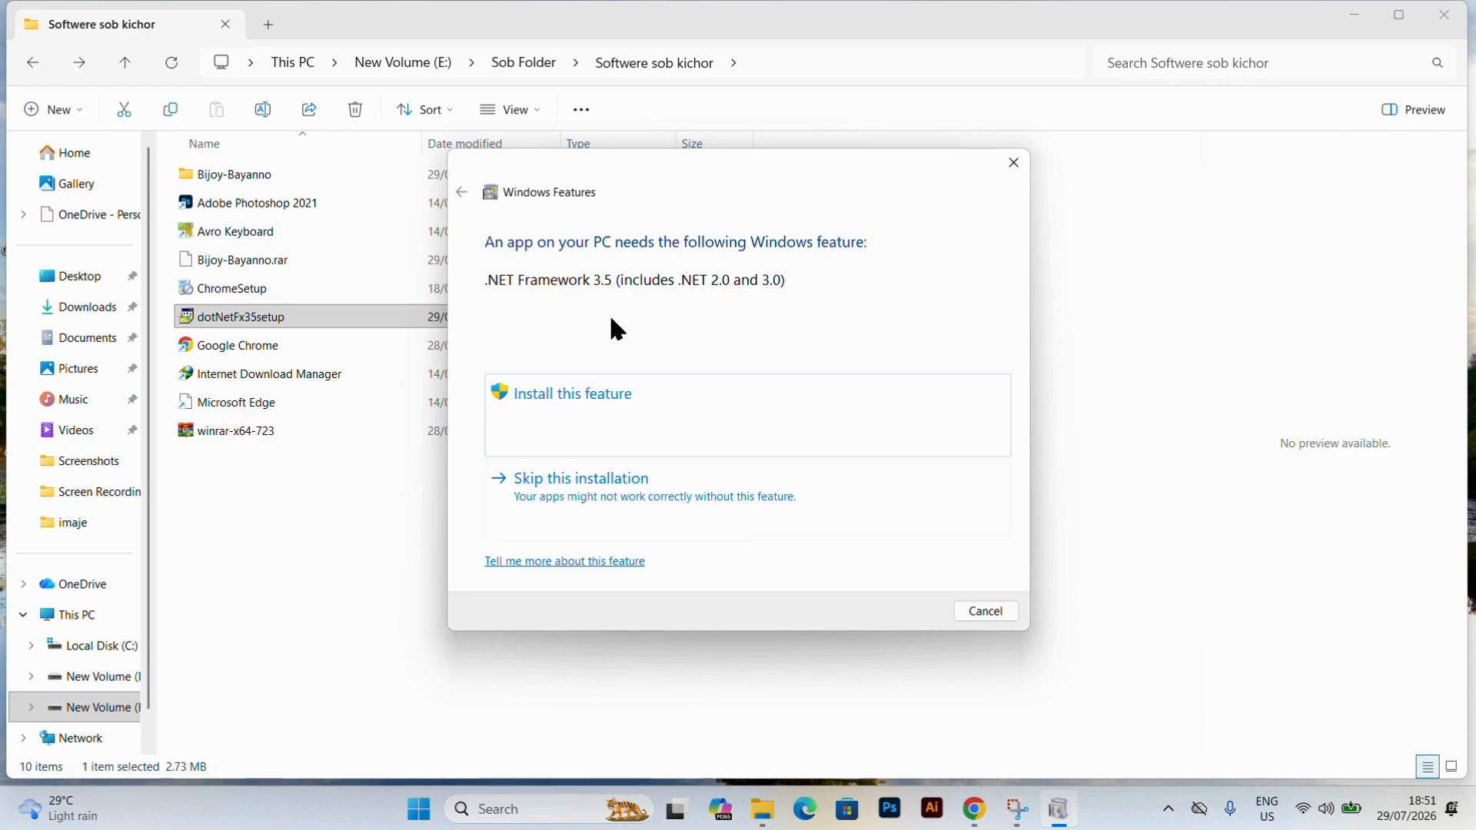
pyautogui.click(570, 385)
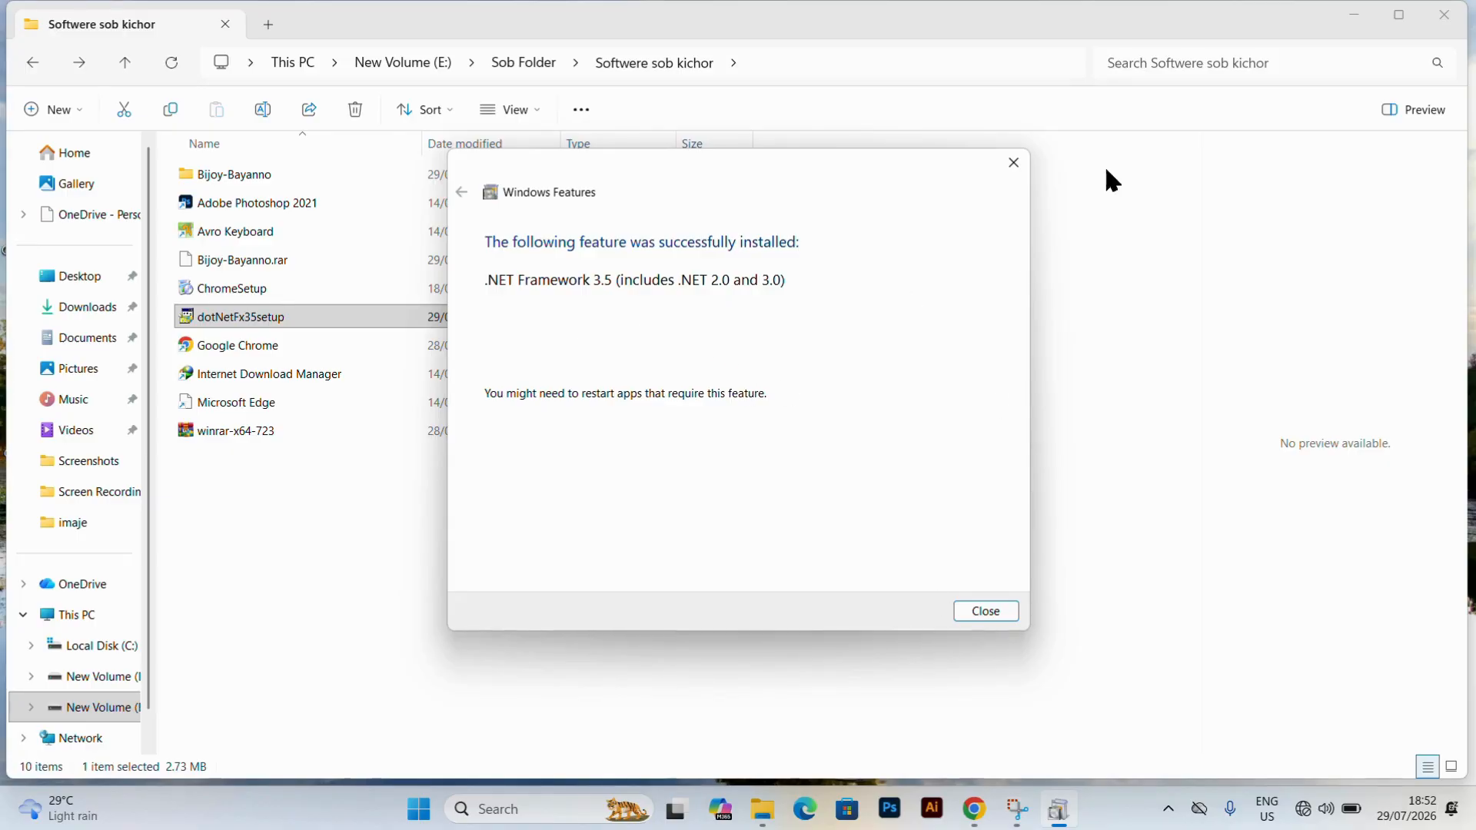
pyautogui.click(1015, 165)
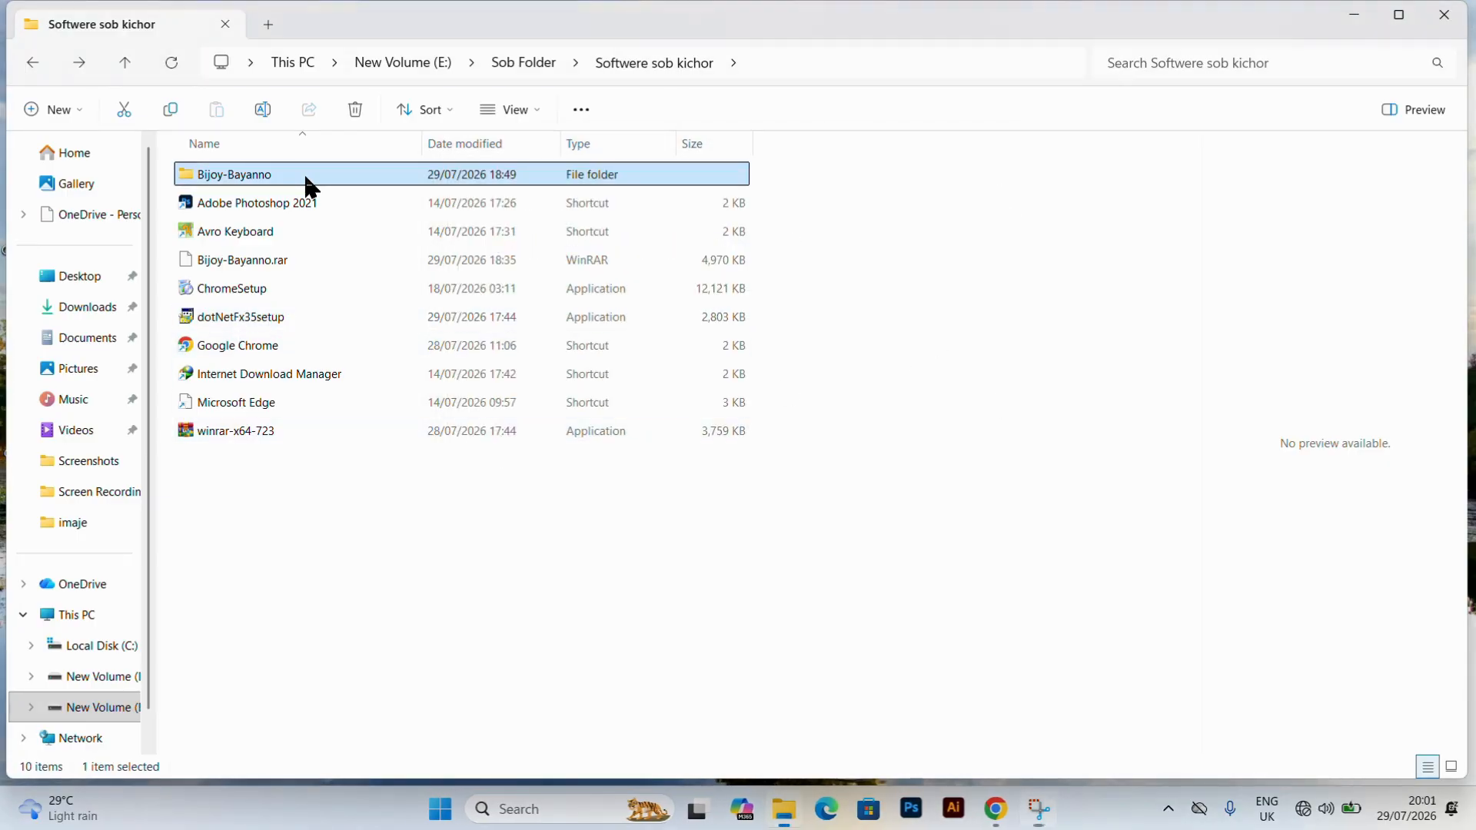
# Run the Bayanno2011 installer from the Bijoy 52 folder inside Bijoy-Bayanno as administrator.
pyautogui.doubleClick(308, 175)
pyautogui.doubleClick(321, 175)
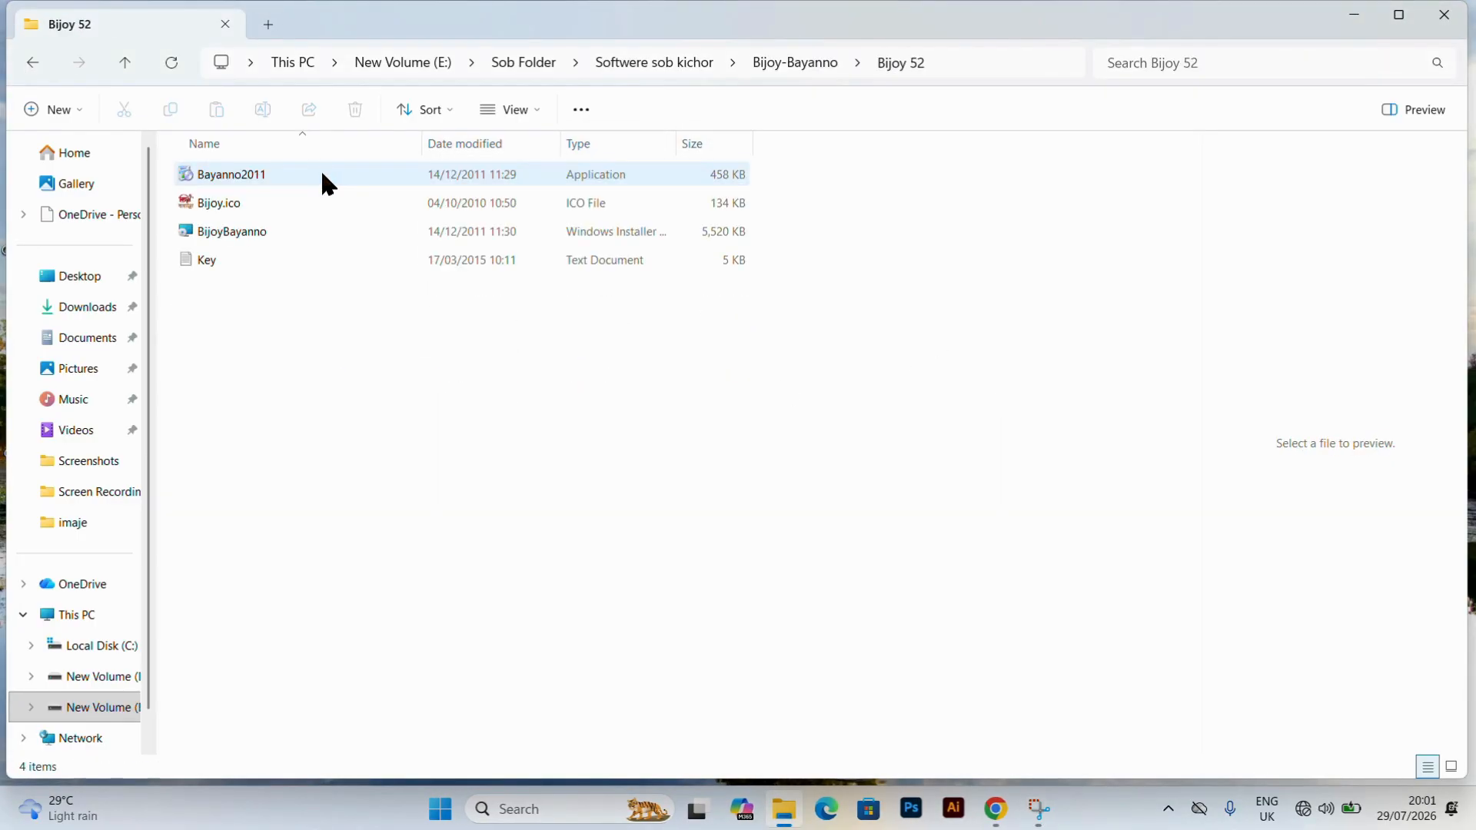
pyautogui.rightClick(312, 169)
pyautogui.click(292, 163)
pyautogui.rightClick(294, 164)
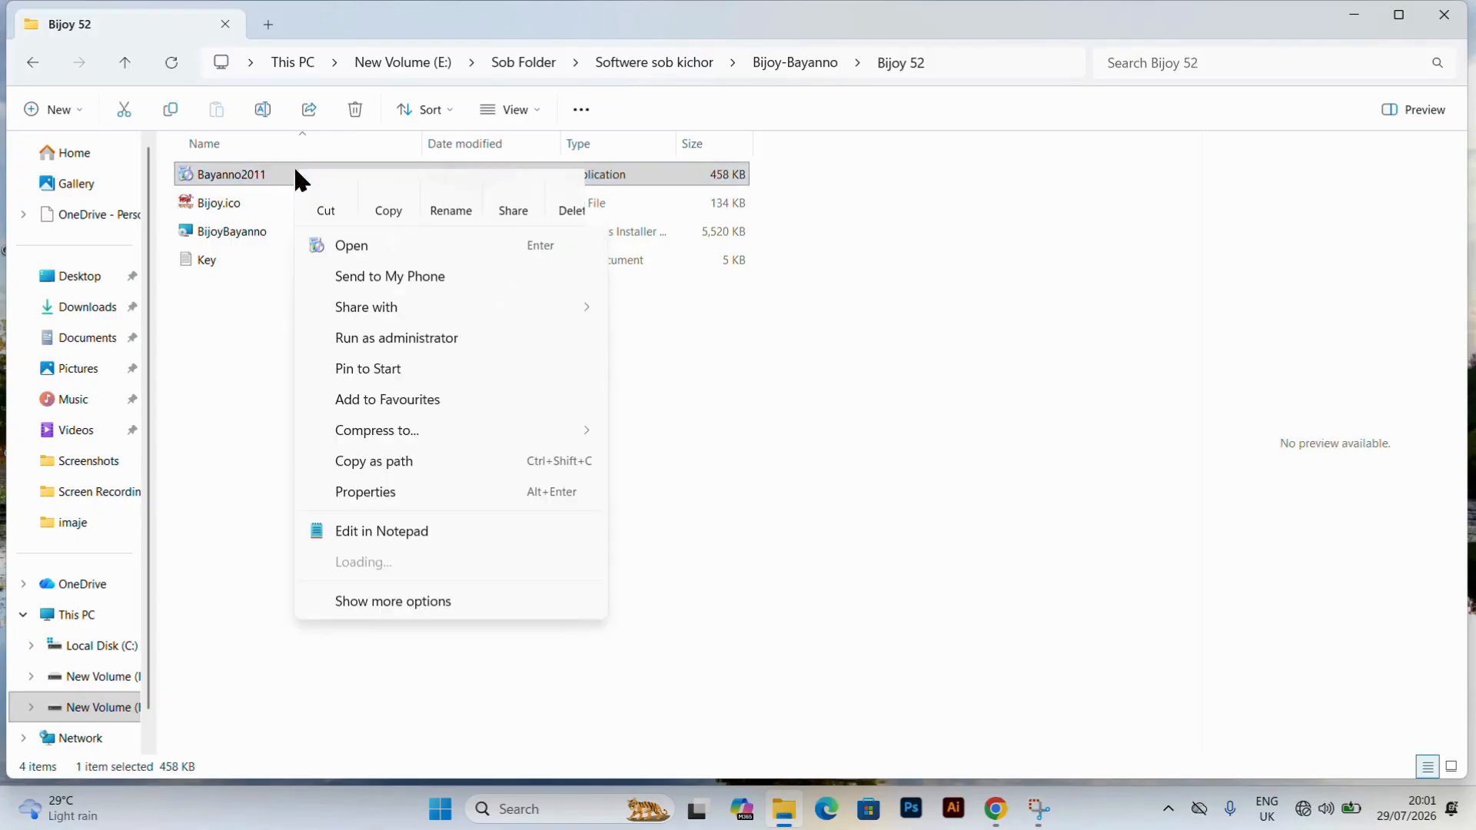
pyautogui.click(440, 334)
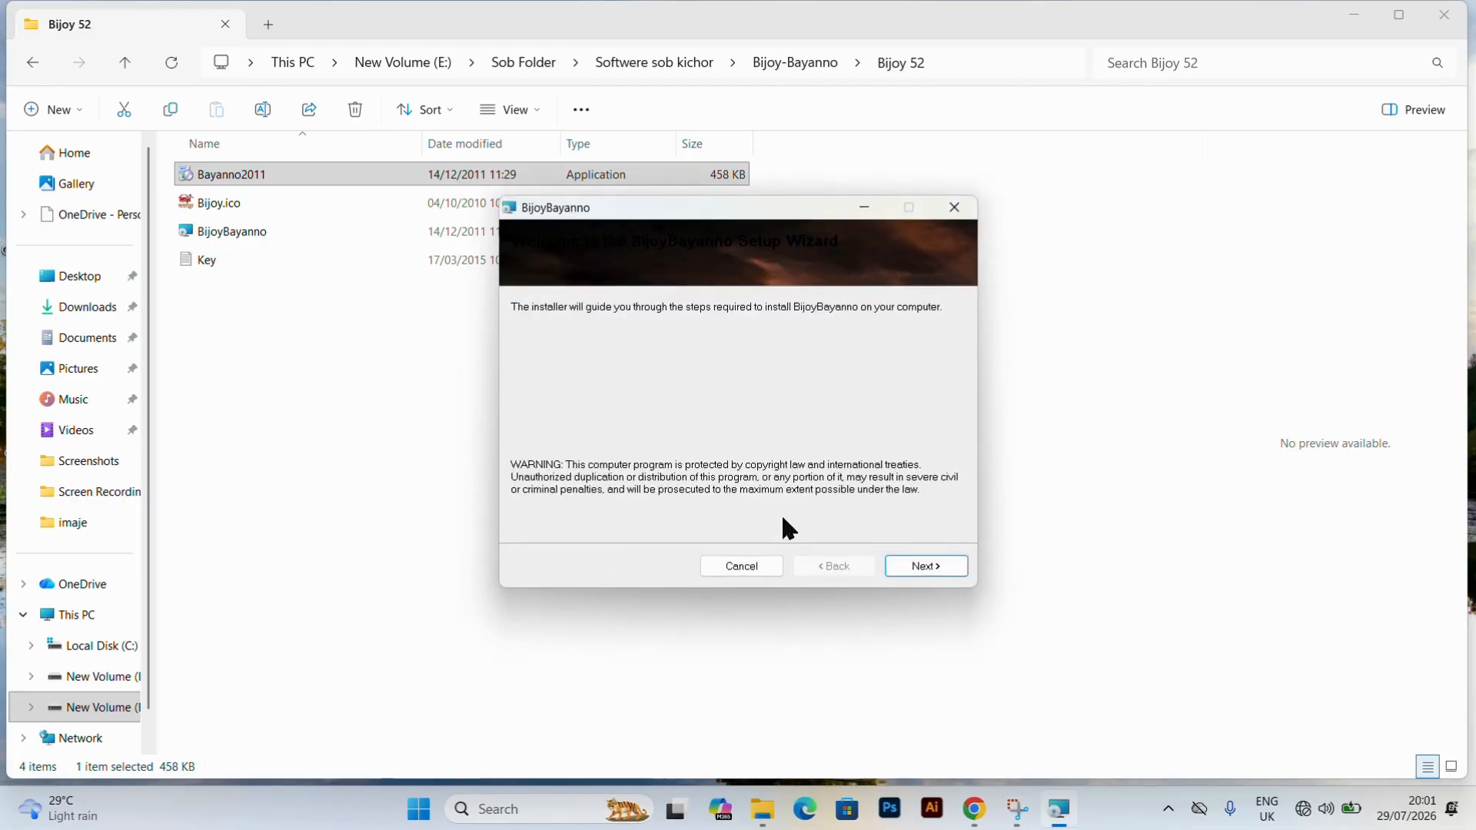
# Install BijoyBayanno for Everyone in the default folder, agreeing to the license terms, and close the finished setup wizard.
pyautogui.click(911, 563)
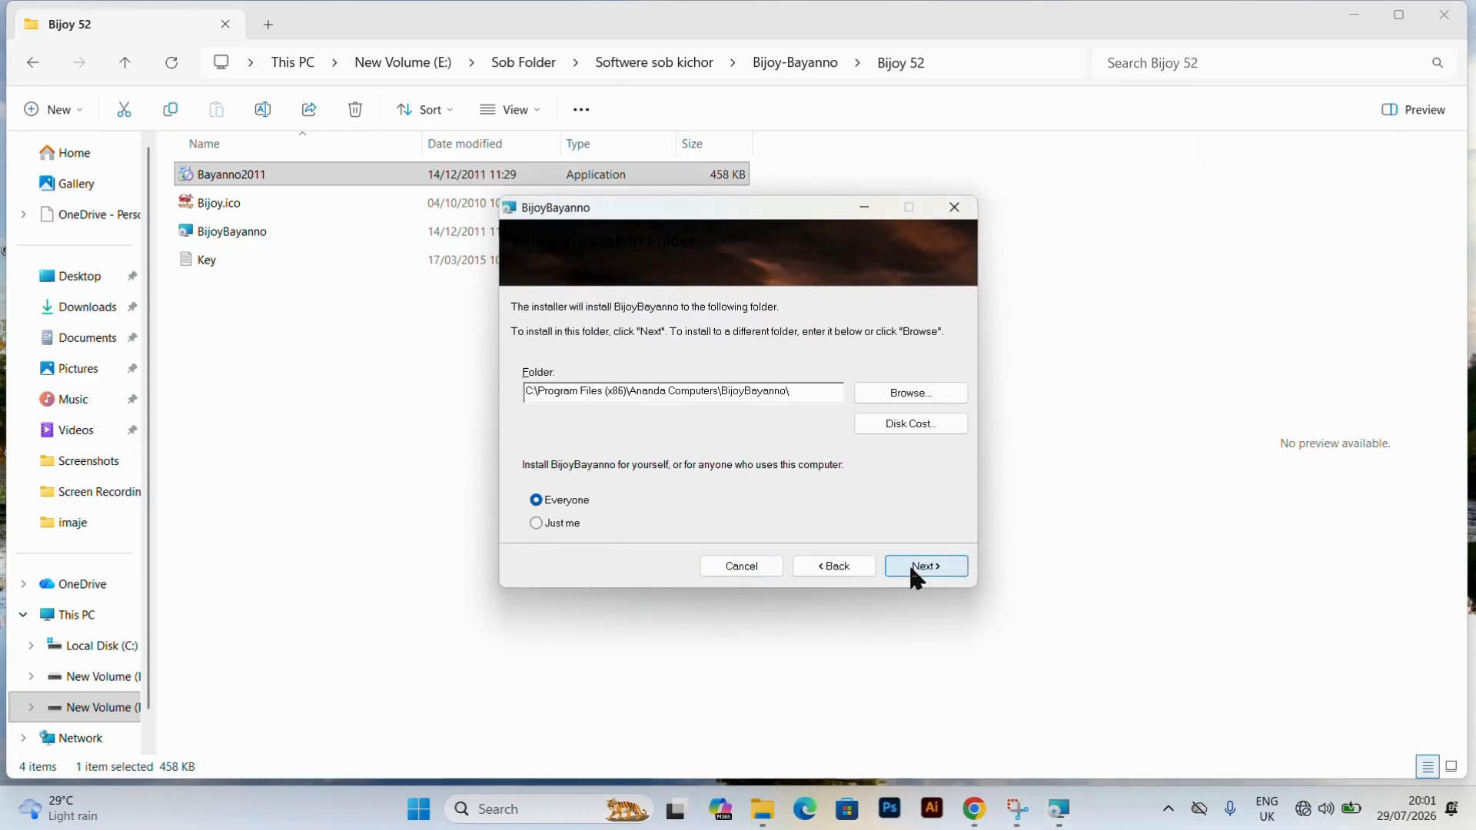
pyautogui.click(910, 564)
pyautogui.scroll(-10, 811, 454)
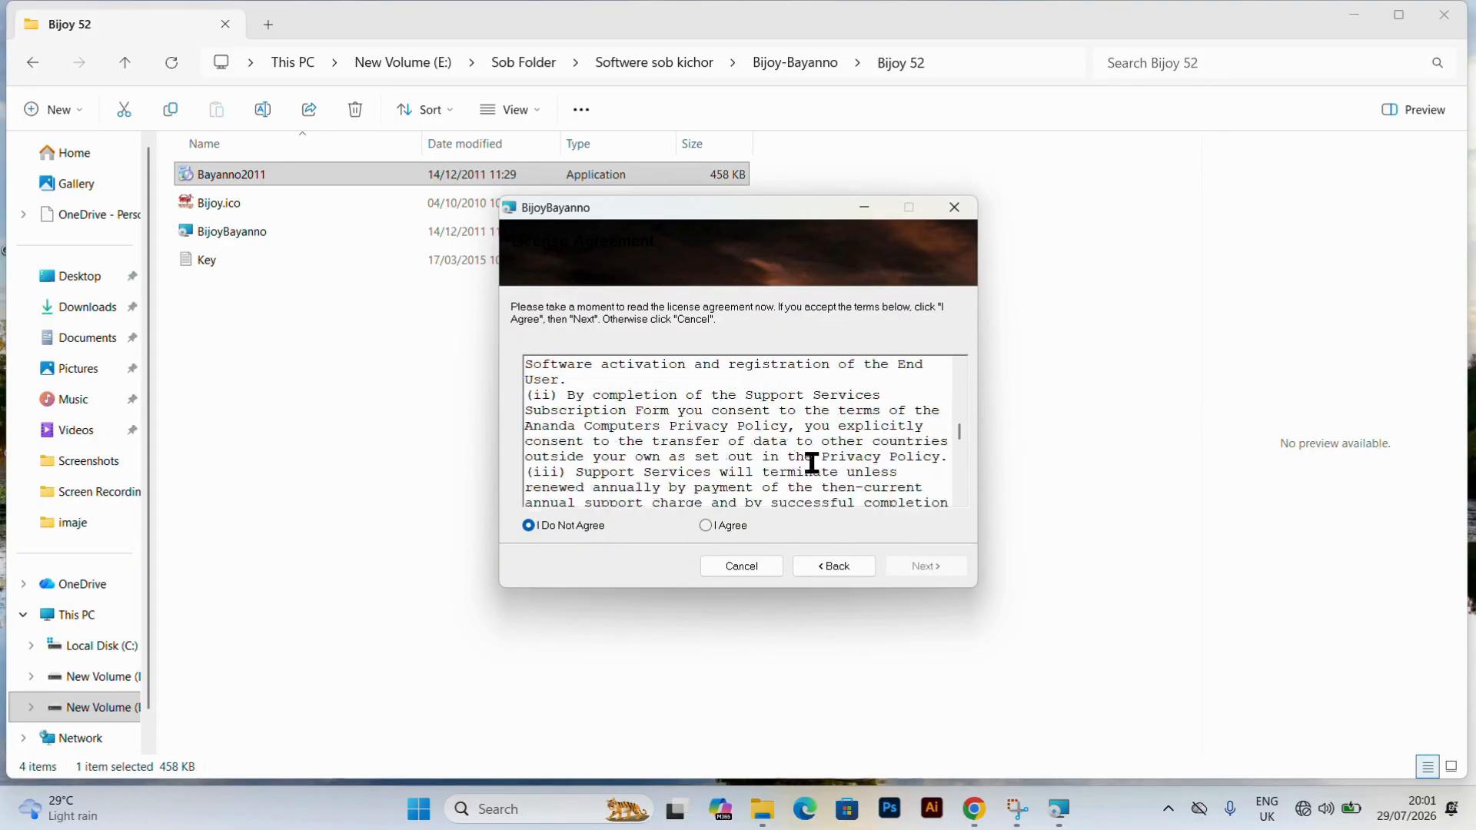
pyautogui.click(706, 525)
pyautogui.scroll(-15, 765, 467)
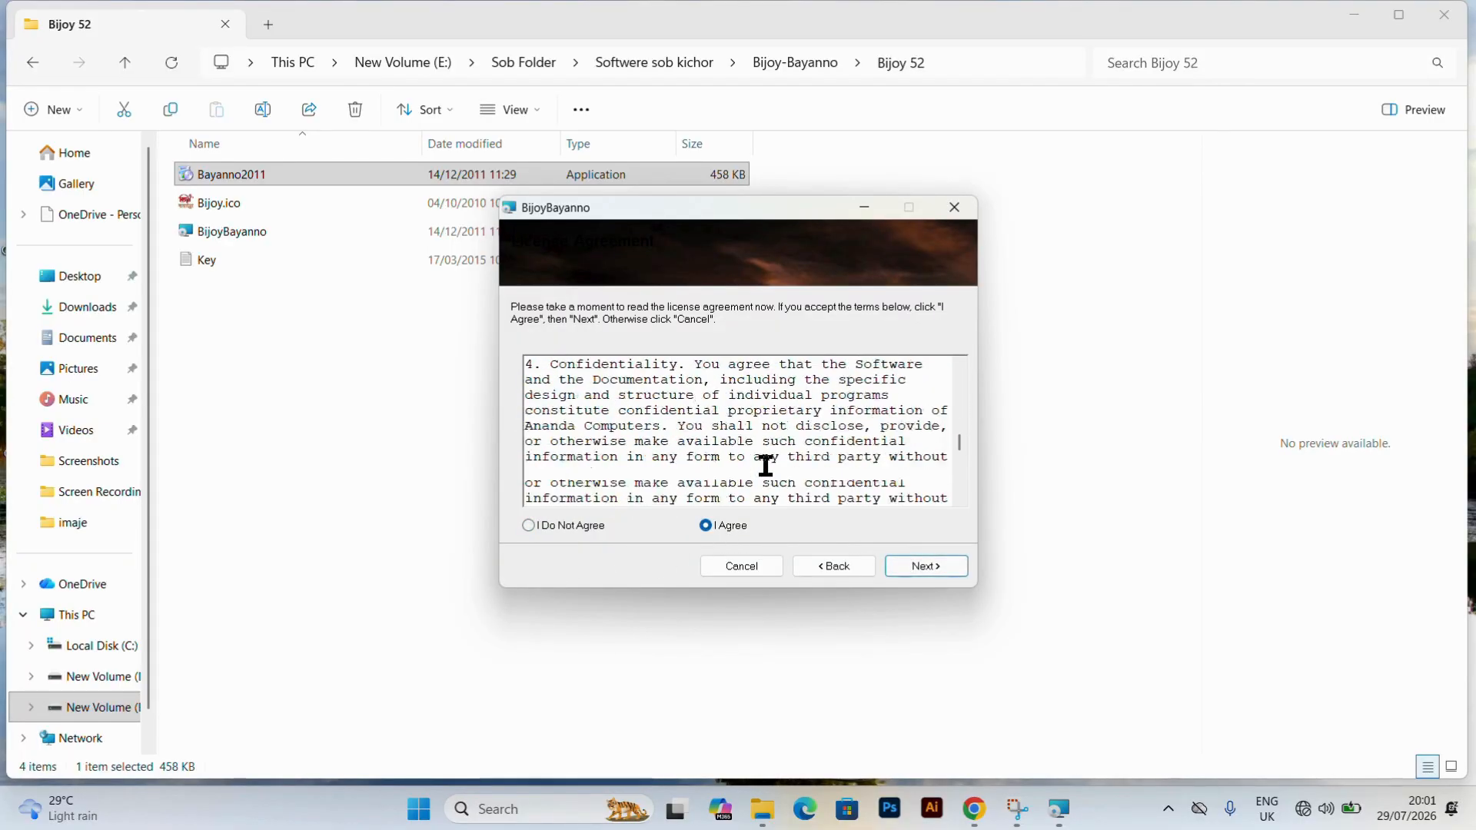
pyautogui.click(912, 566)
pyautogui.click(912, 567)
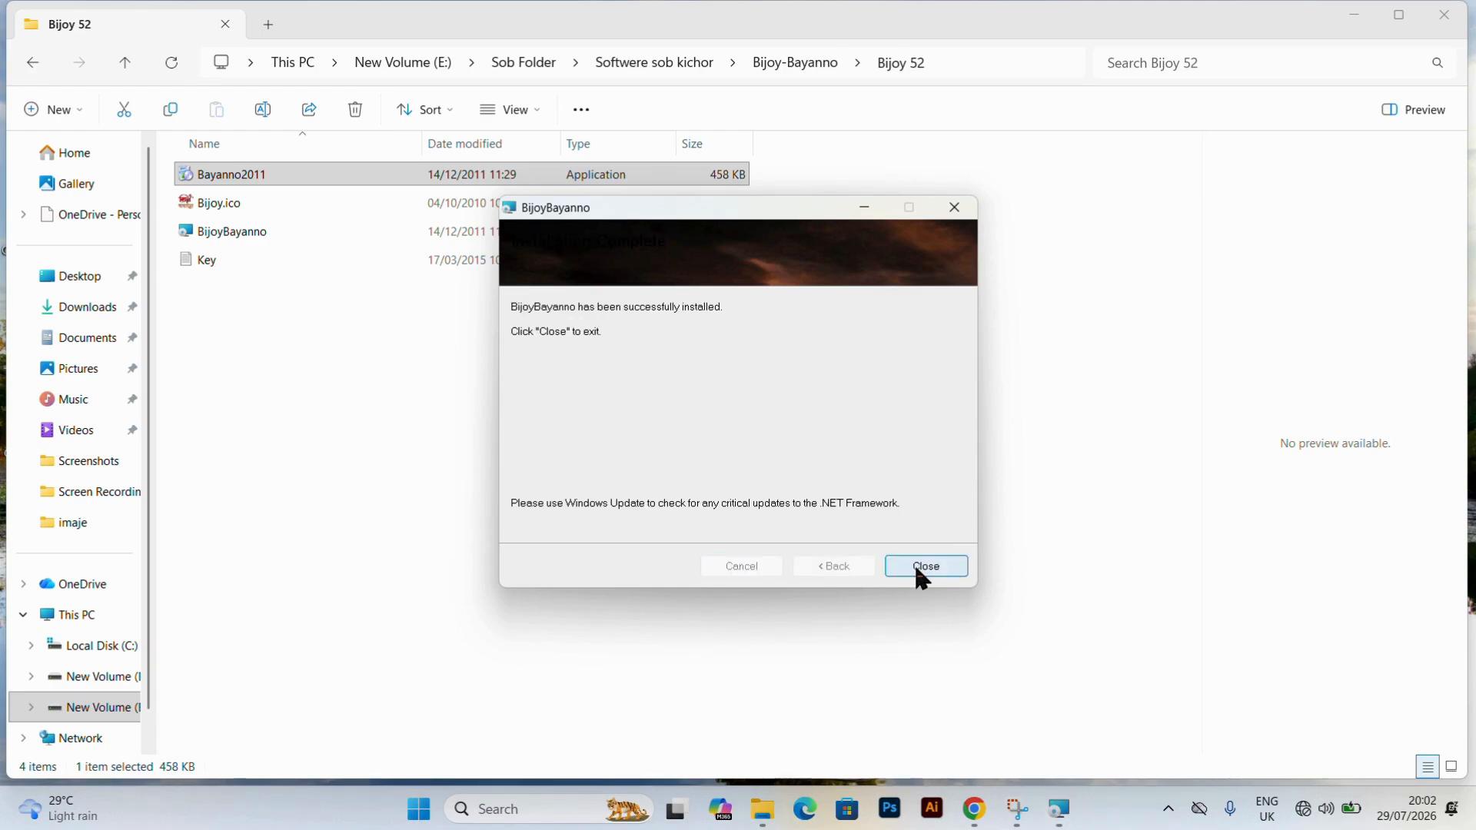
pyautogui.click(918, 569)
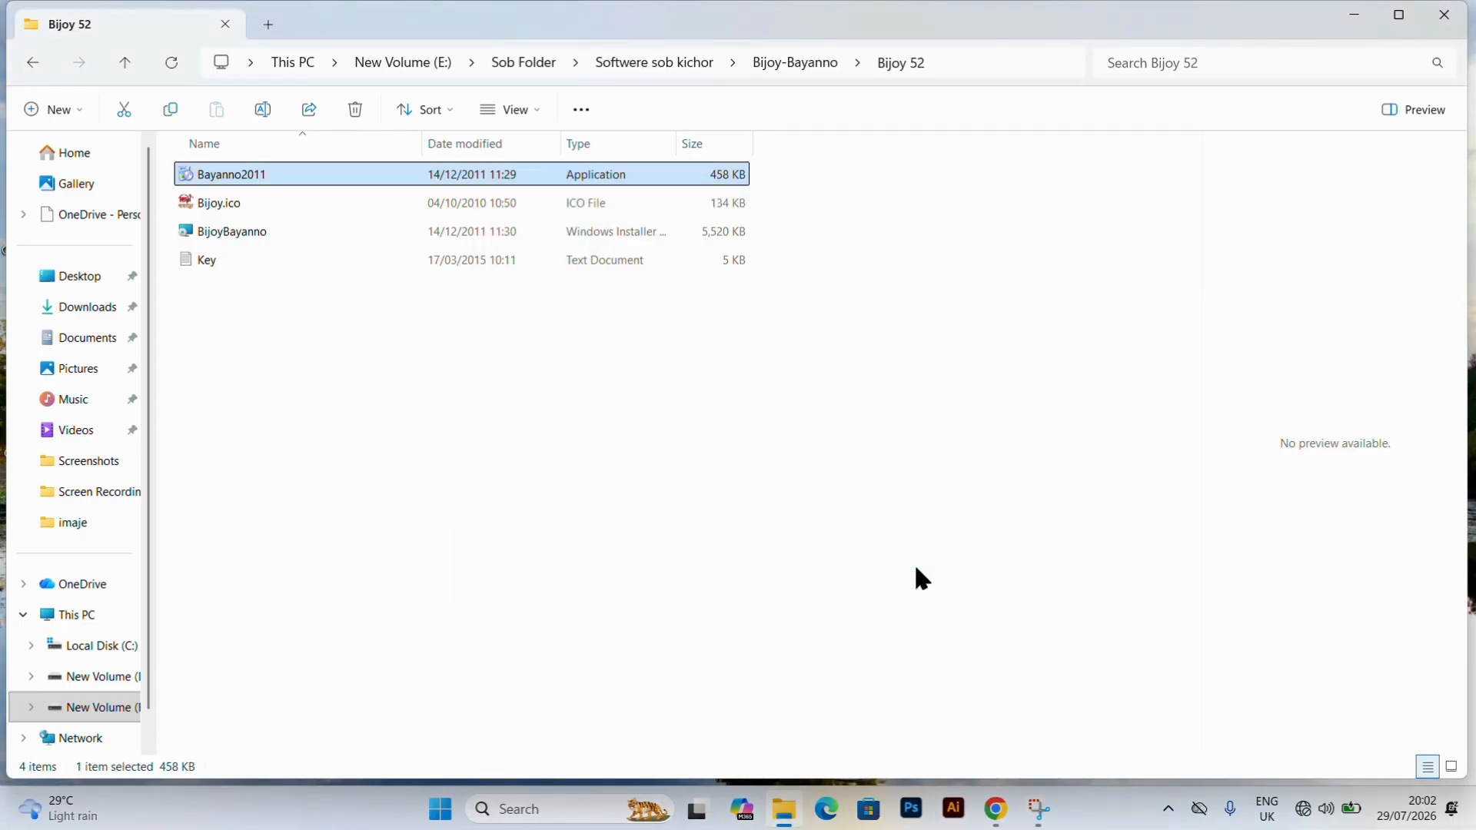
# Minimize the Bijoy 52 folder window, search Windows for BijoyBayanno, and launch the app.
pyautogui.click(1357, 15)
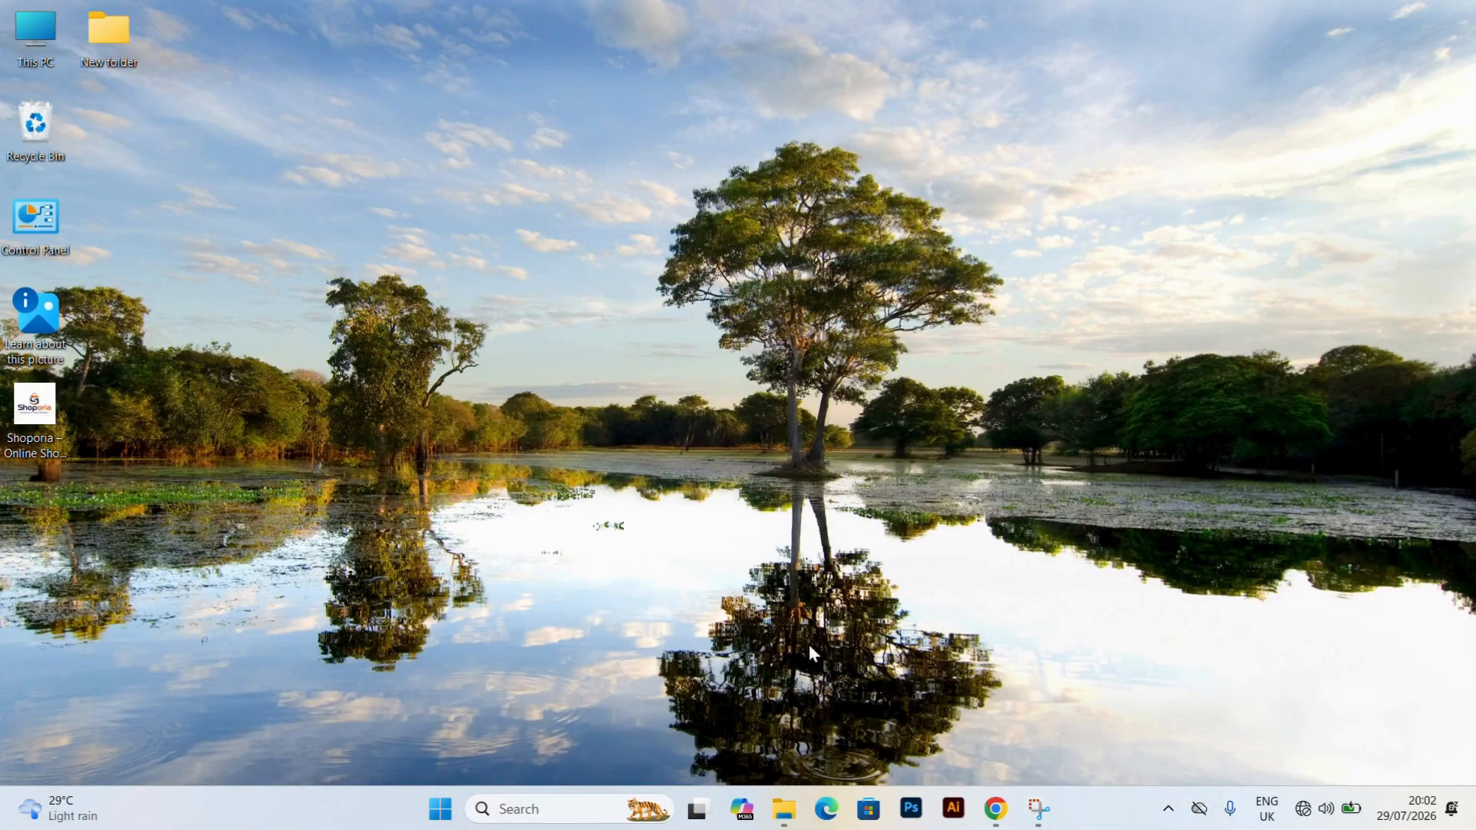
pyautogui.click(439, 808)
pyautogui.click(662, 106)
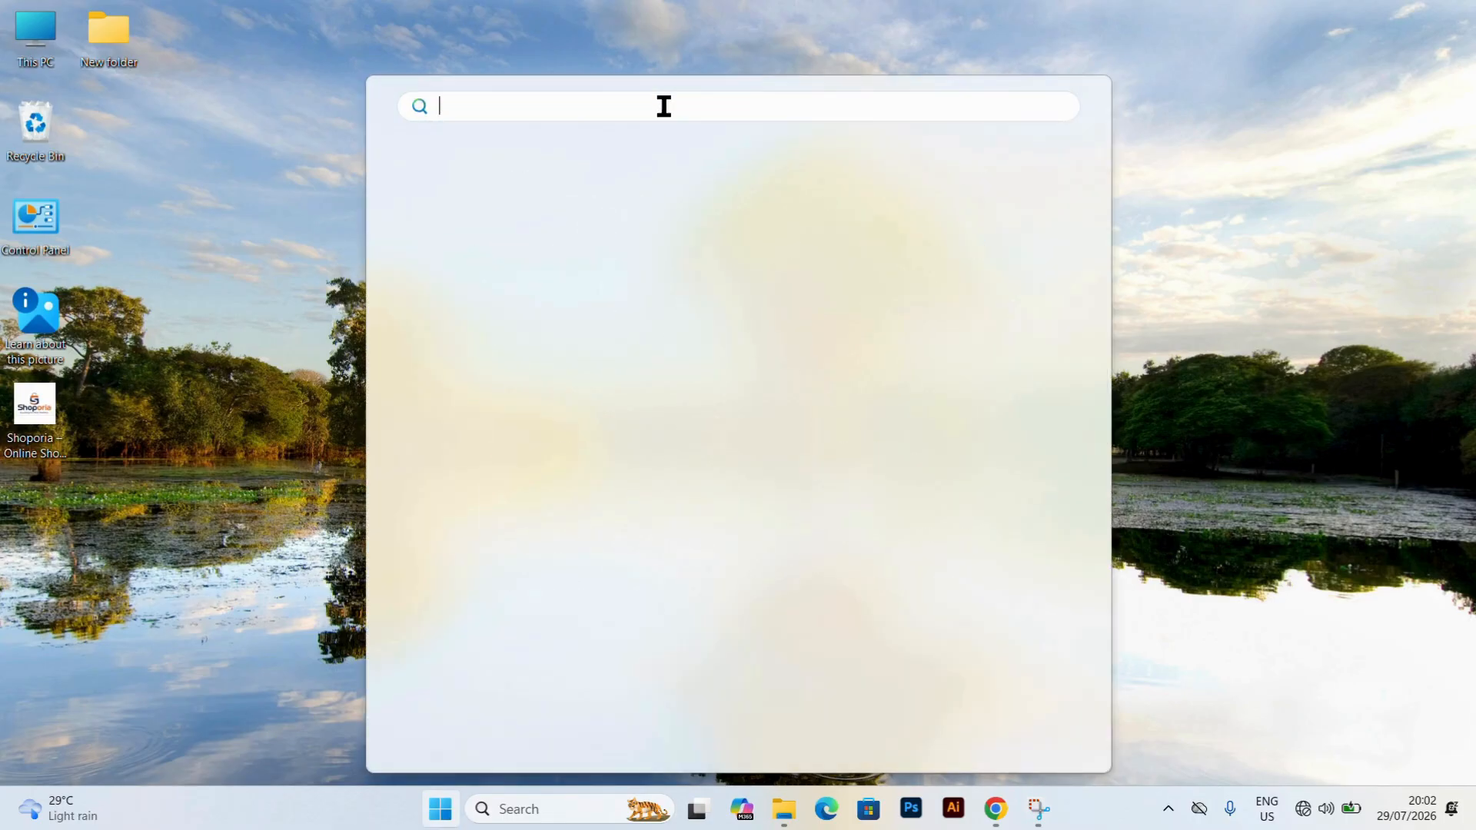
pyautogui.write('bijoyBayanno')
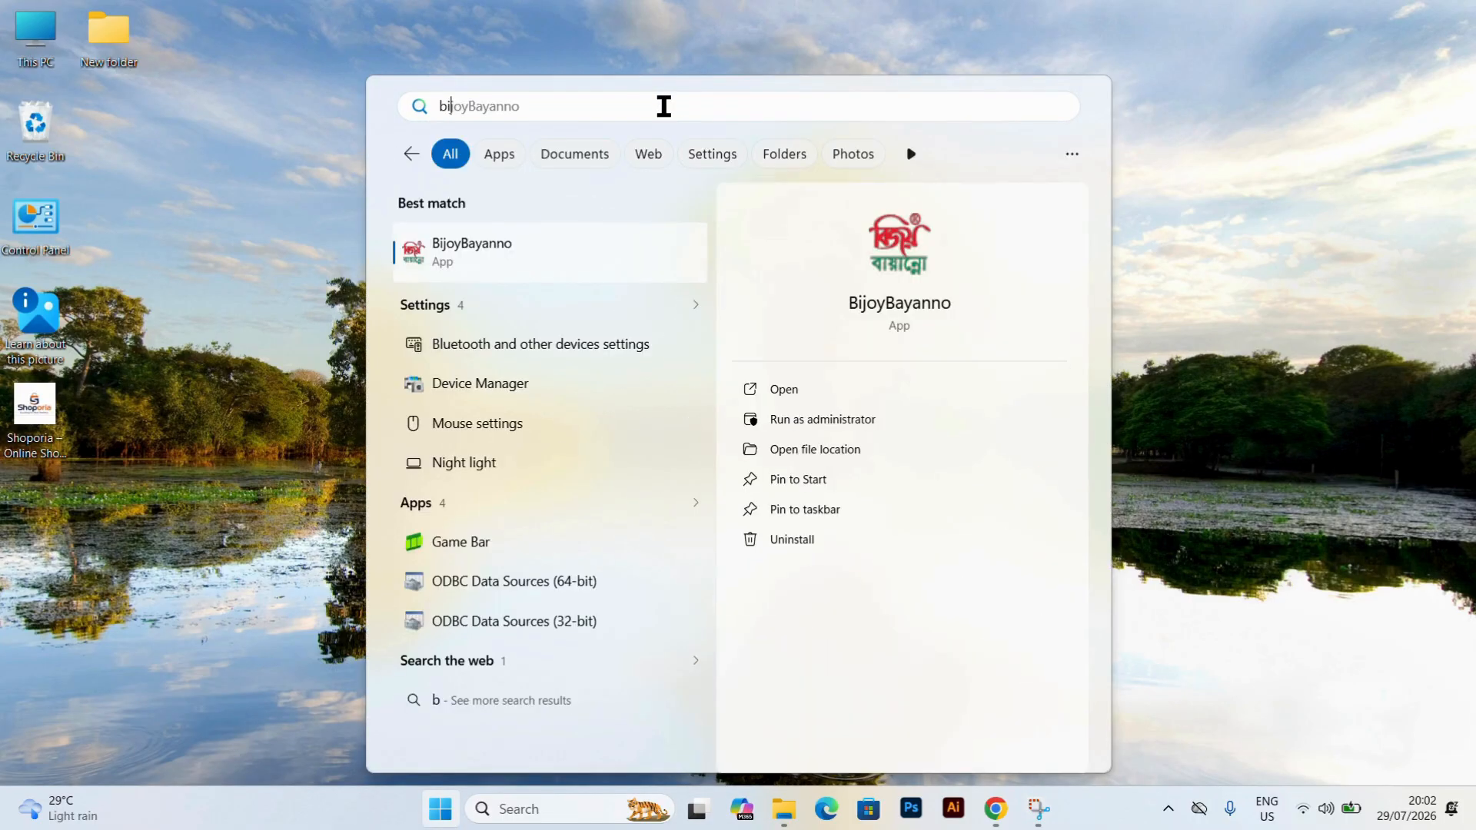
pyautogui.click(526, 248)
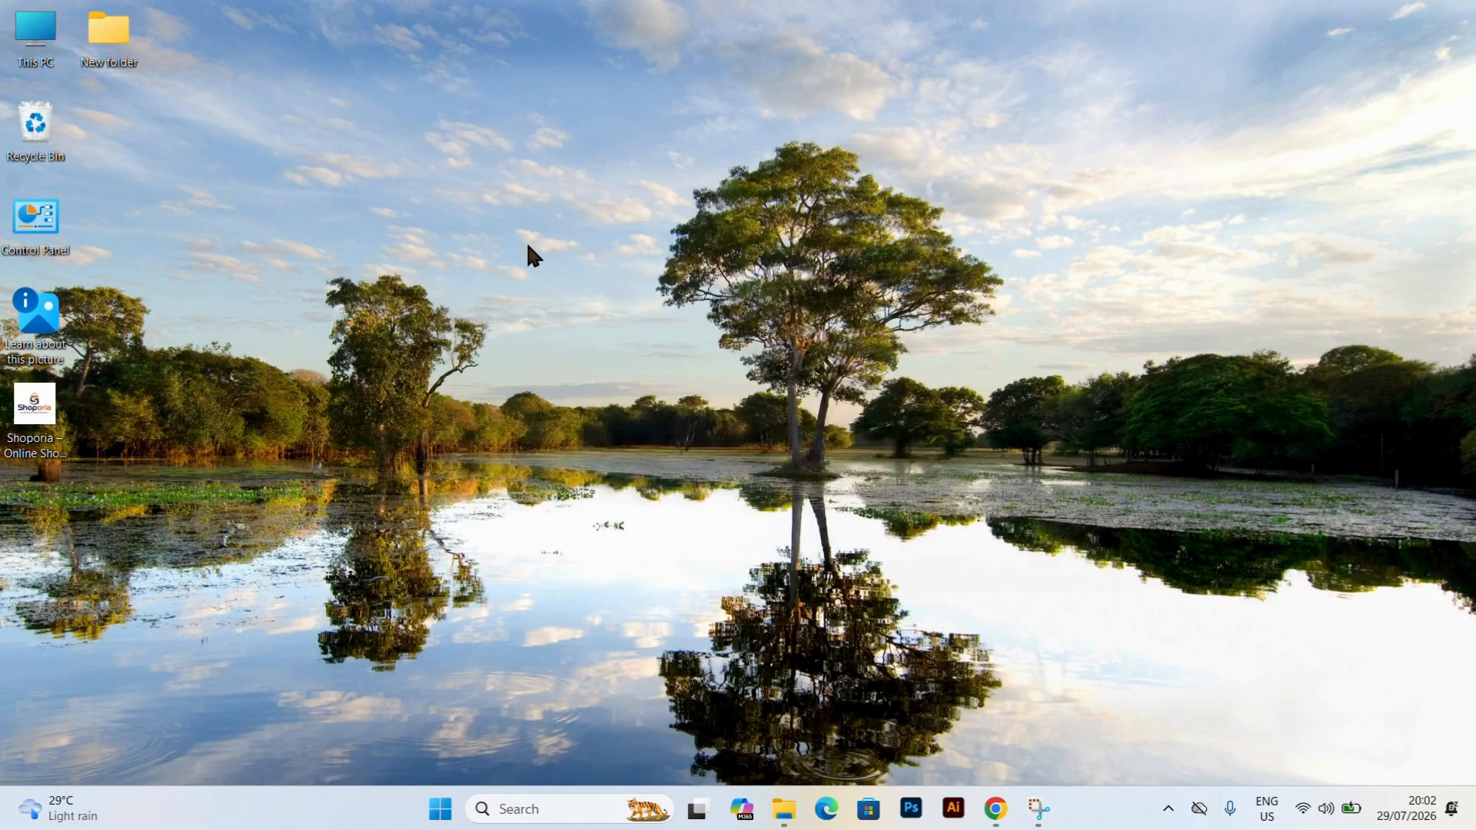
# Open the Key text file from the Bijoy 52 folder and move the Registration Form aside to show the key line at the file's end.
pyautogui.moveTo(785, 809)
pyautogui.click(790, 761)
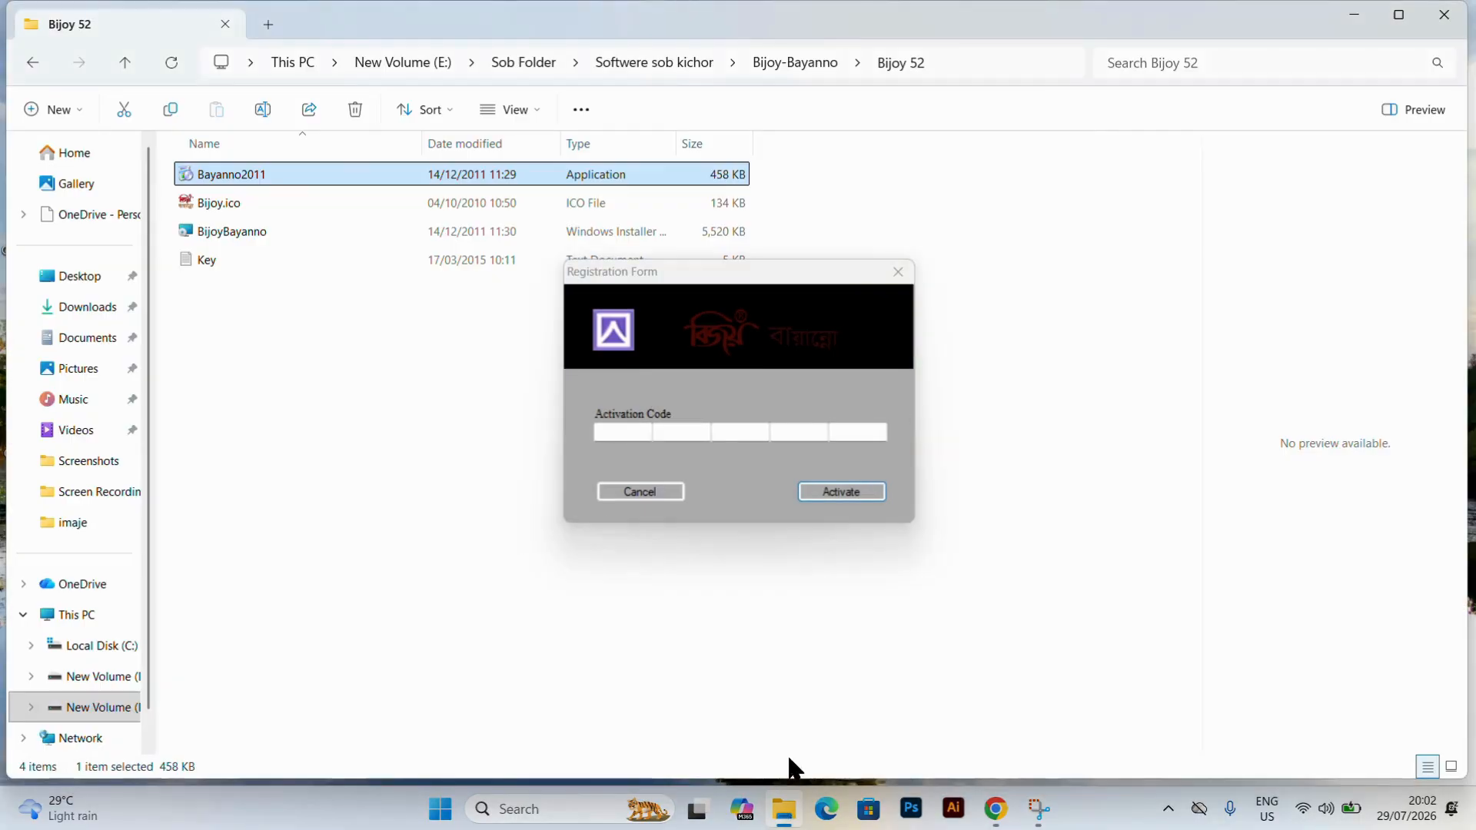
pyautogui.click(285, 261)
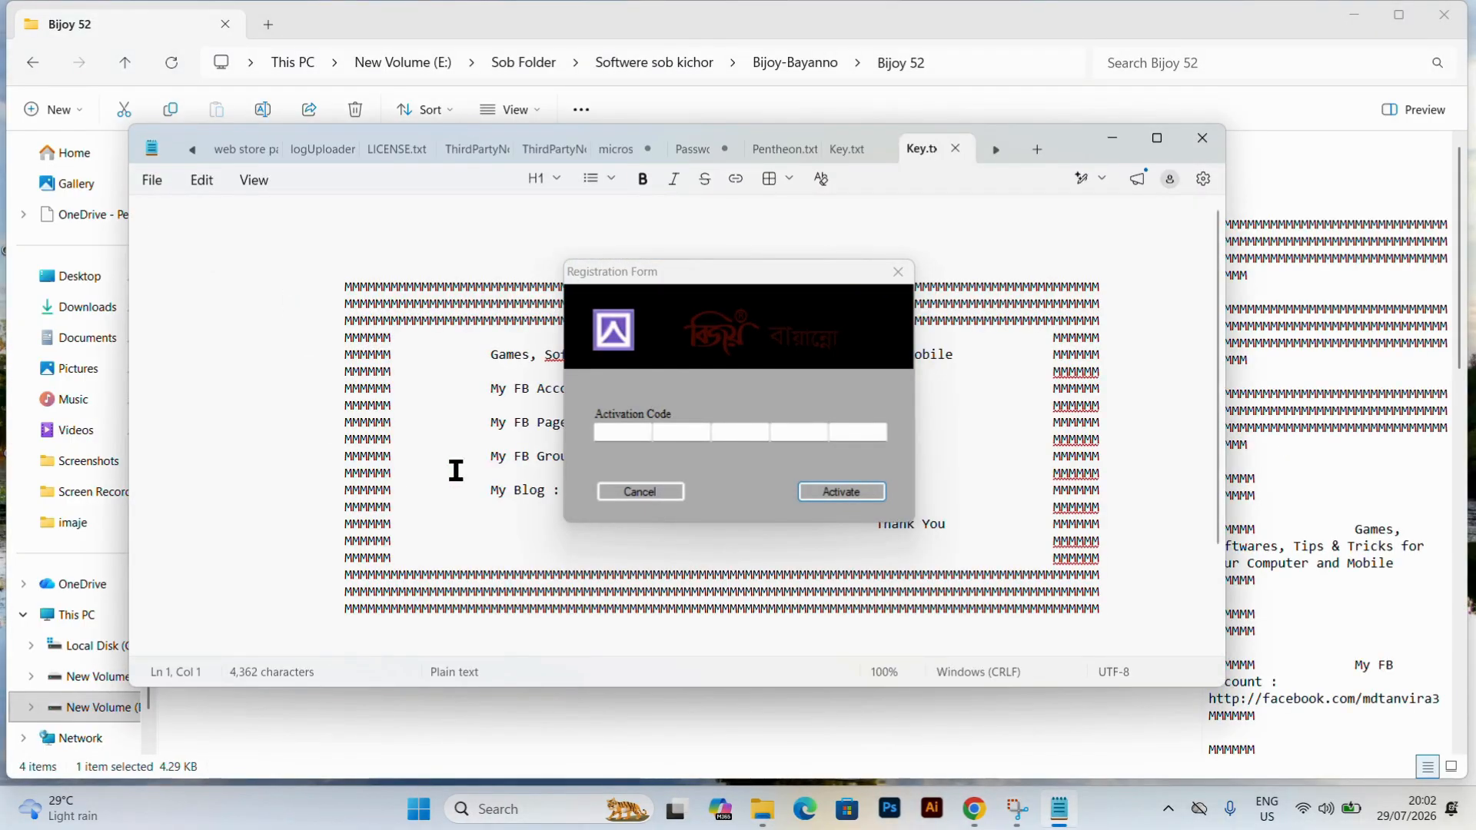
pyautogui.moveTo(731, 281); pyautogui.dragTo(749, 265)
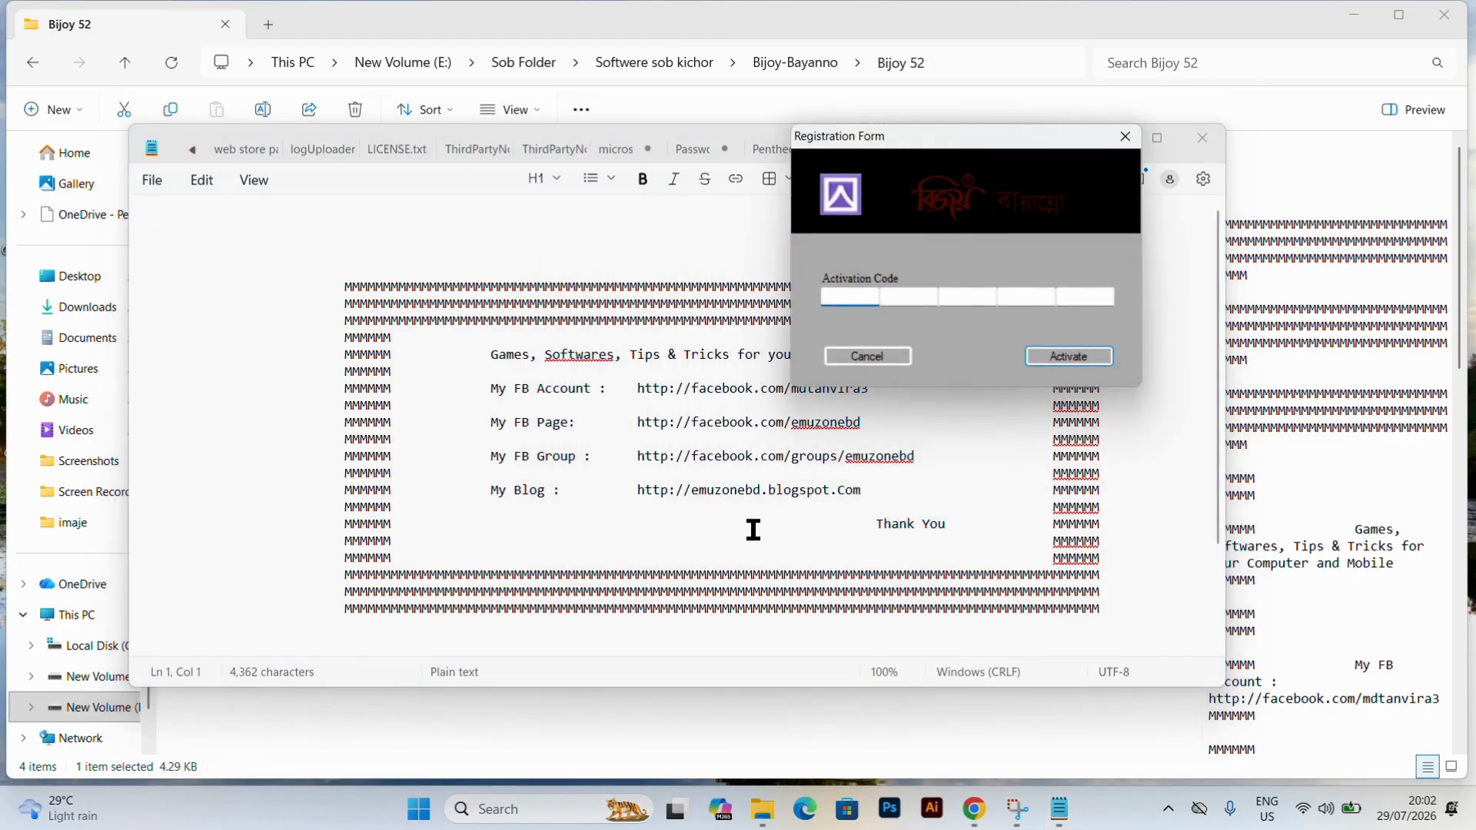
pyautogui.scroll(-3, 752, 528)
pyautogui.scroll(3, 752, 528)
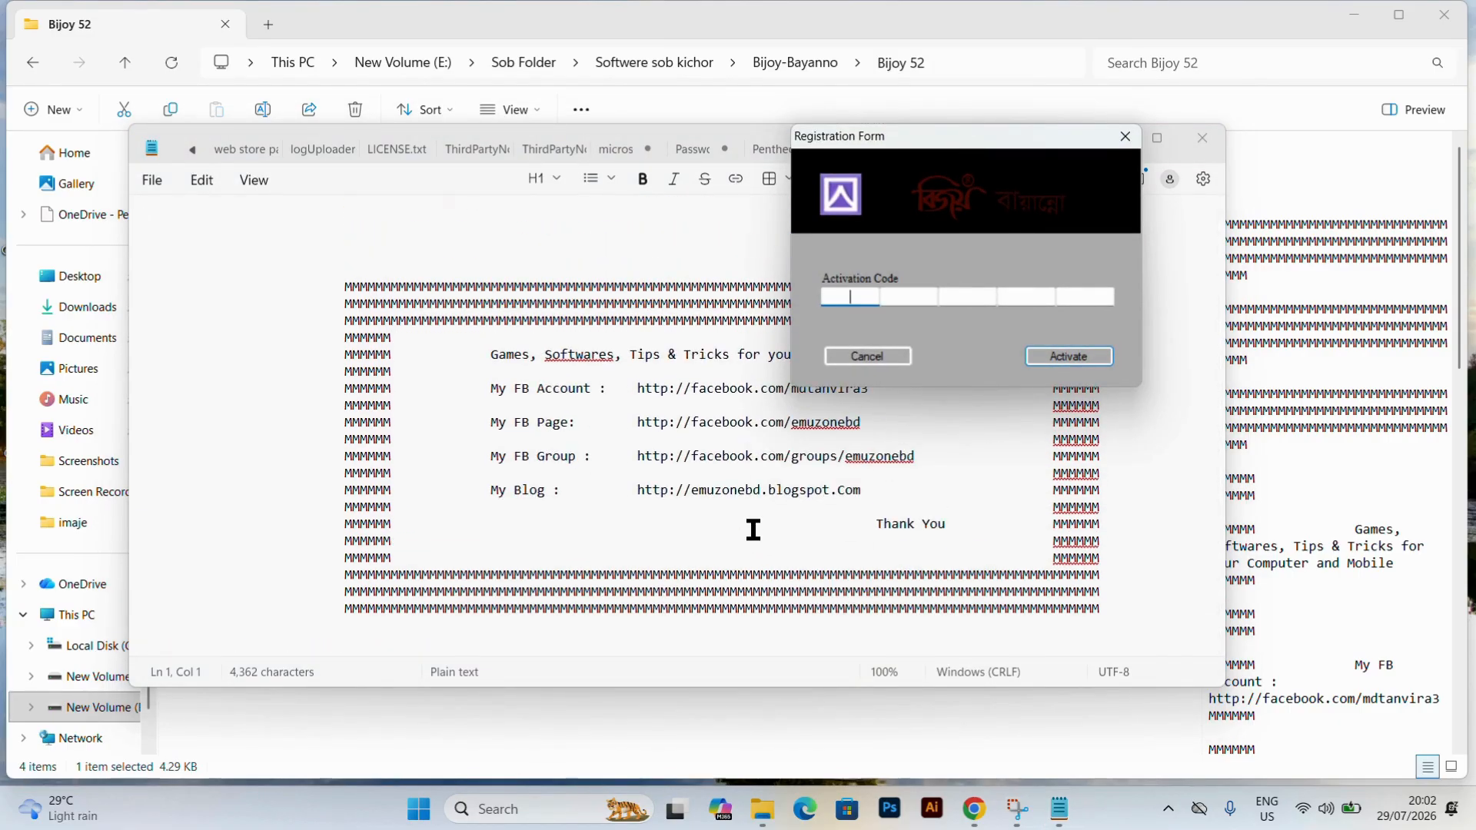
pyautogui.scroll(-3, 807, 531)
# Copy each group of the key from the text file into the Activation Code fields and activate BijoyBayanno.
pyautogui.click(227, 648)
pyautogui.moveTo(227, 648); pyautogui.dragTo(188, 648)
pyautogui.hotkey('ctrl', 'c')
pyautogui.click(862, 295)
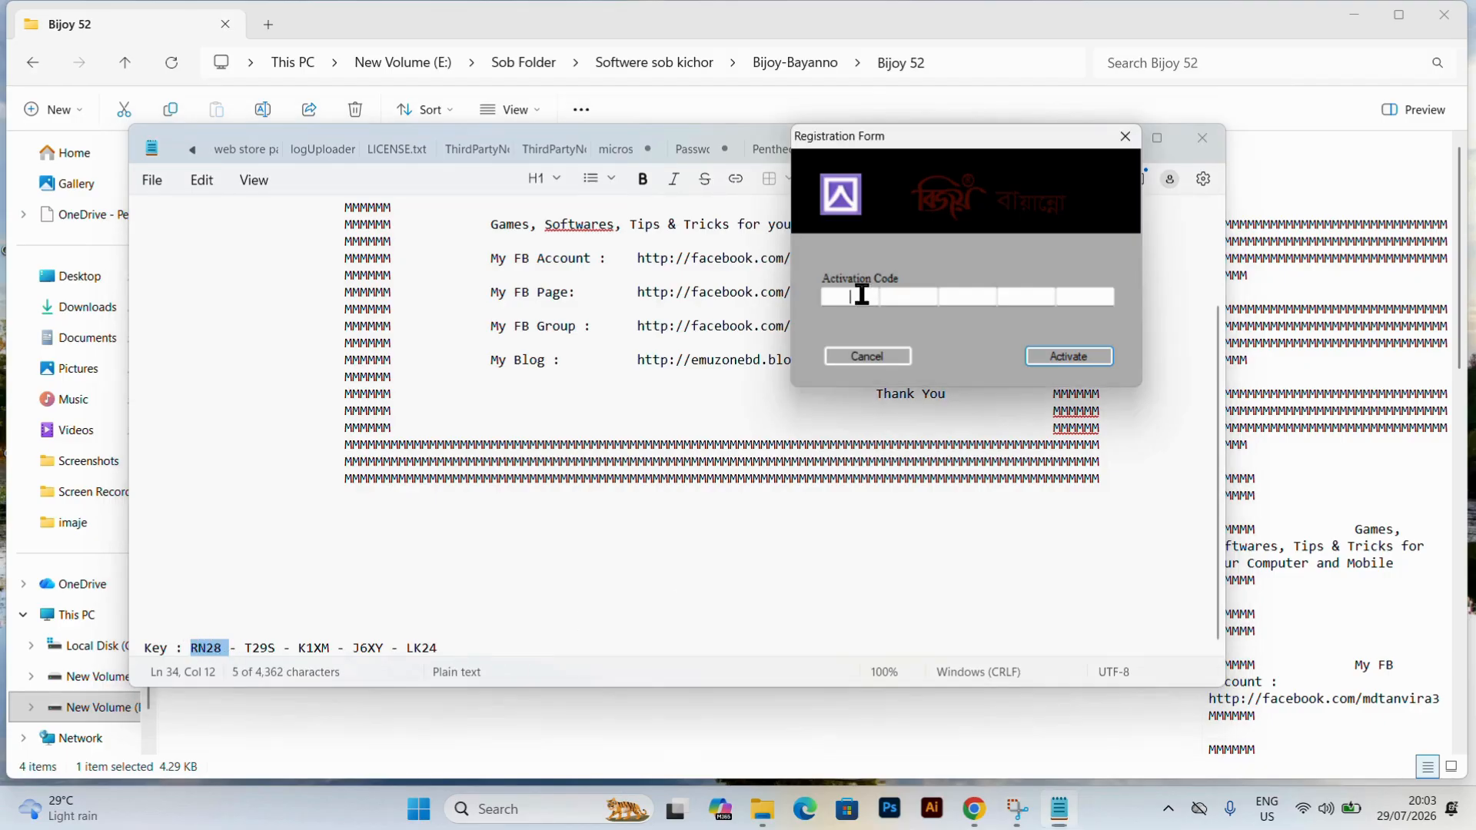
pyautogui.hotkey('ctrl', 'v')
pyautogui.moveTo(383, 649); pyautogui.dragTo(351, 648)
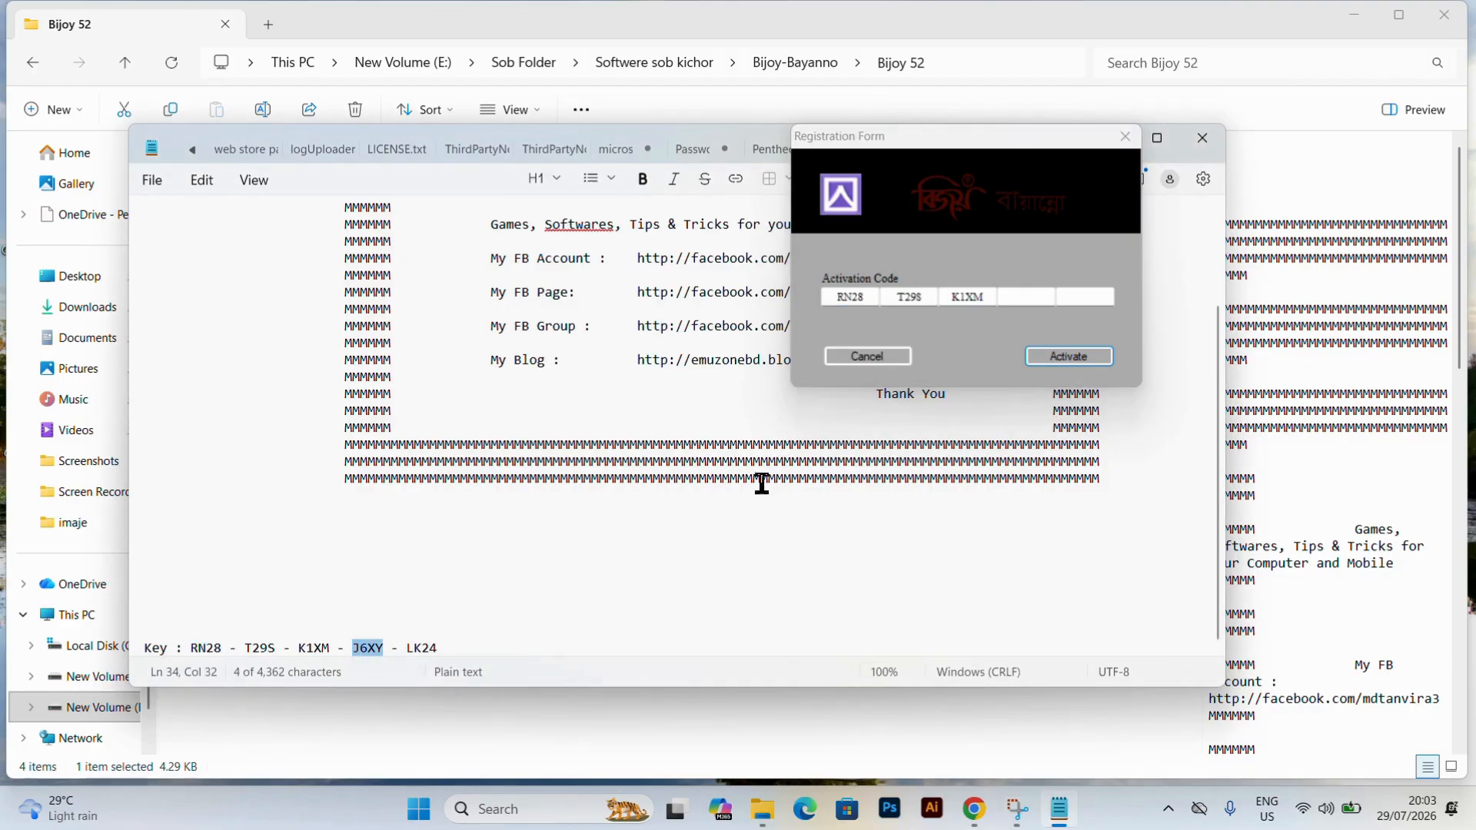
pyautogui.click(1027, 296)
pyautogui.hotkey('ctrl', 'v')
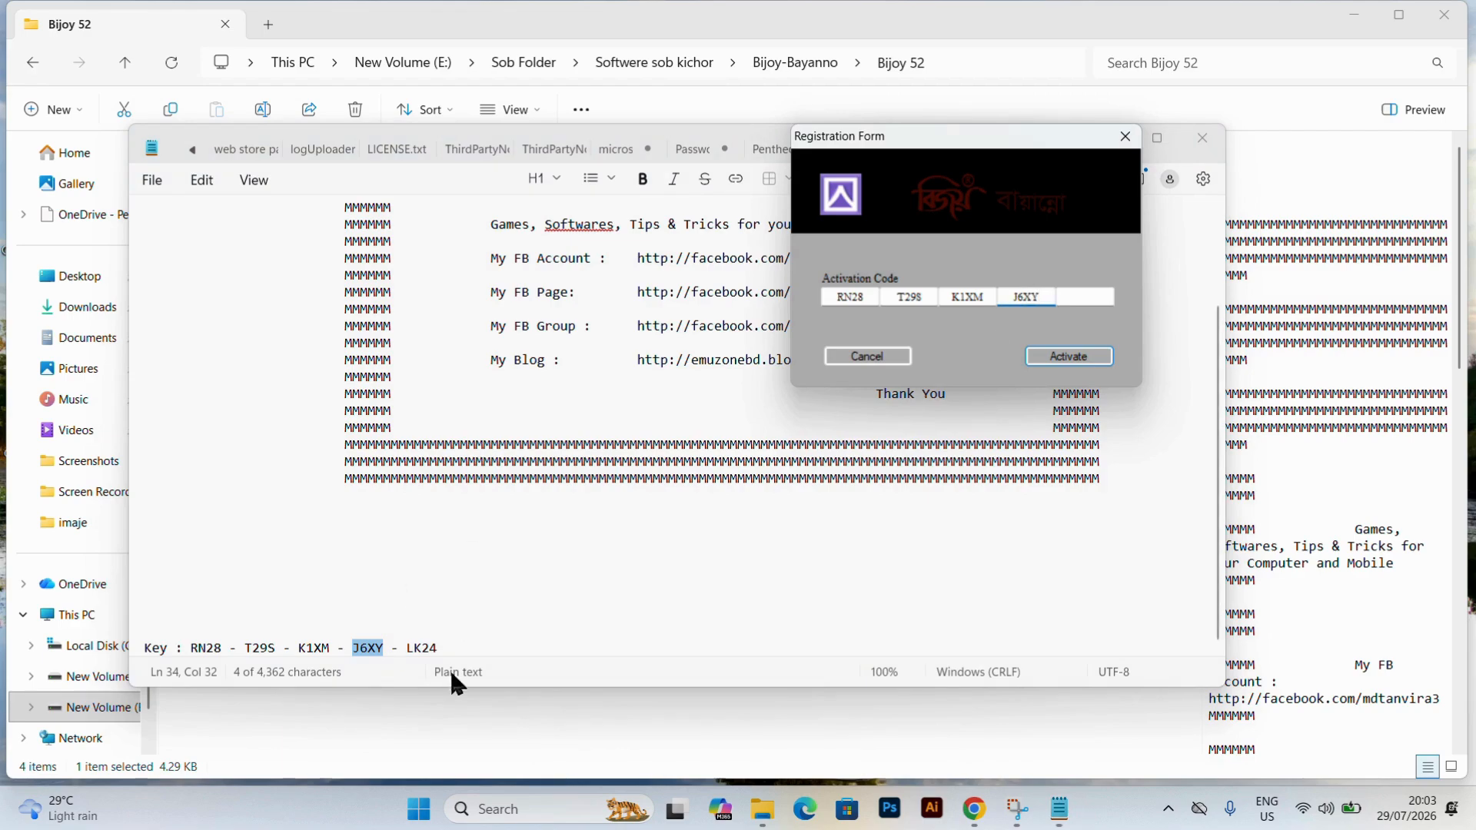
pyautogui.moveTo(441, 648); pyautogui.dragTo(405, 648)
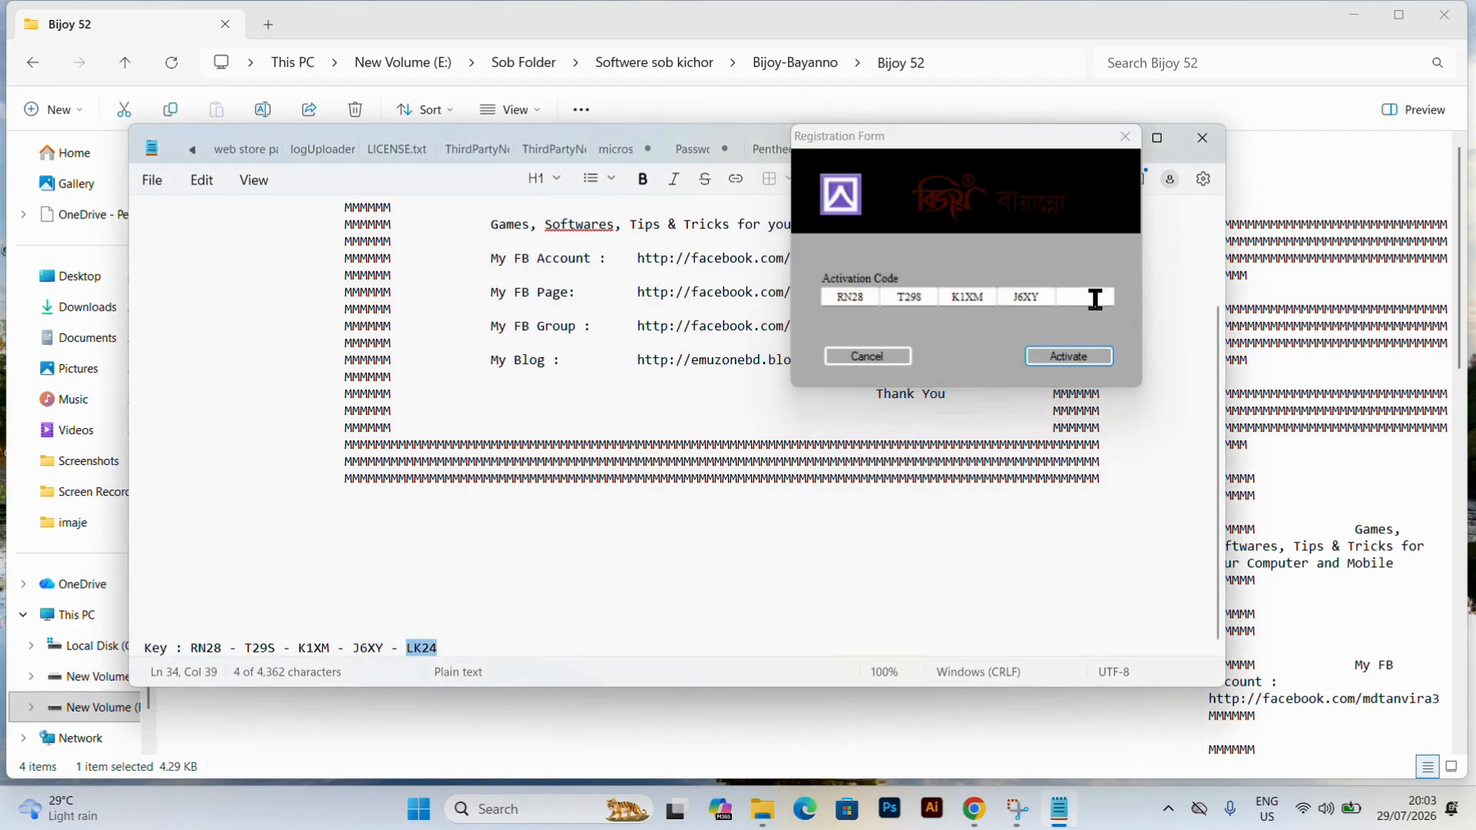
pyautogui.click(1095, 299)
pyautogui.hotkey('ctrl', 'v')
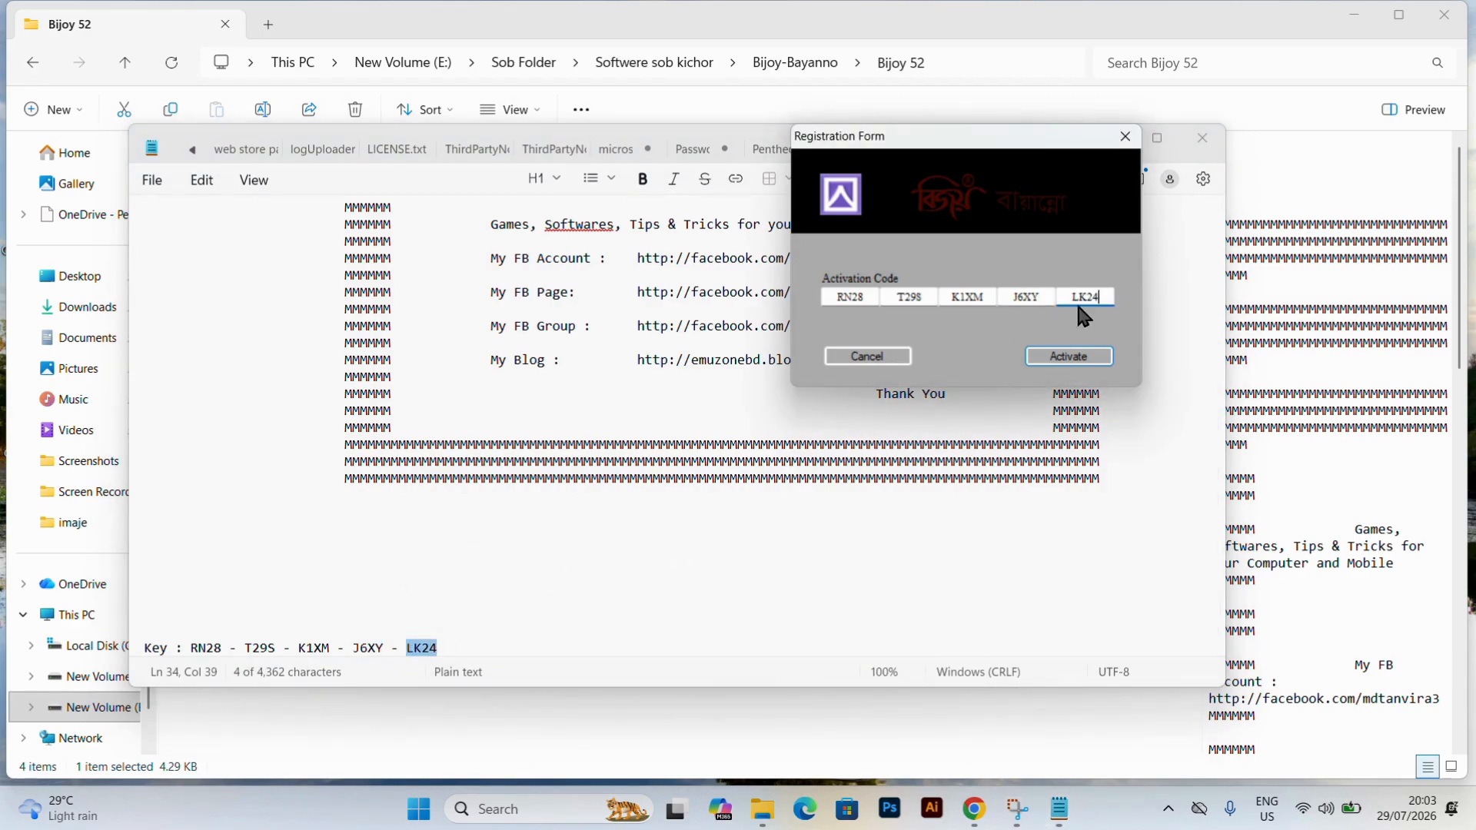
pyautogui.click(1080, 359)
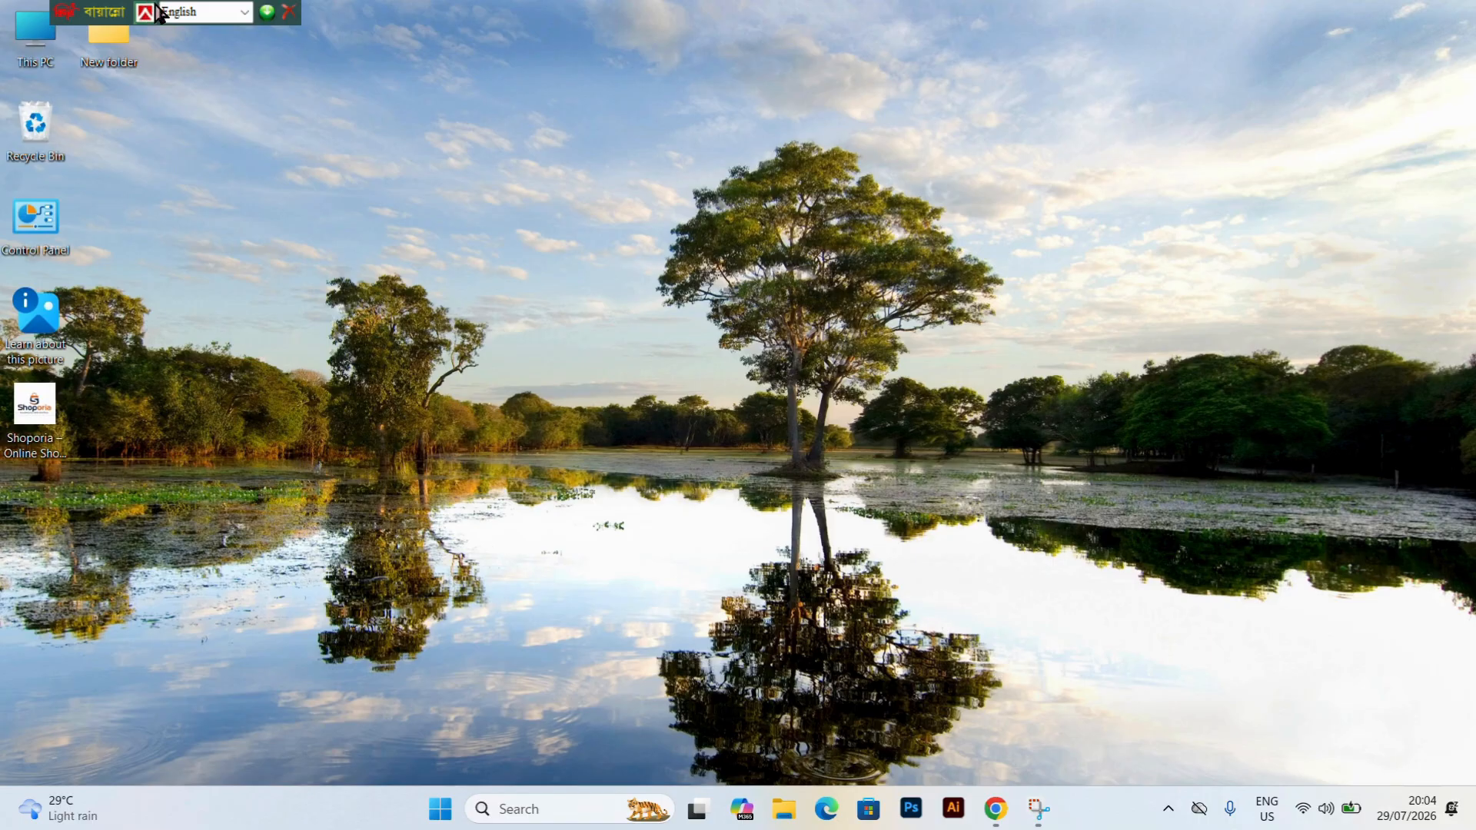
# Switch the Bijoy Bayanno toolbar's typing mode to Unicode and move the toolbar to the desktop's upper-right corner.
pyautogui.click(243, 17)
pyautogui.click(243, 17)
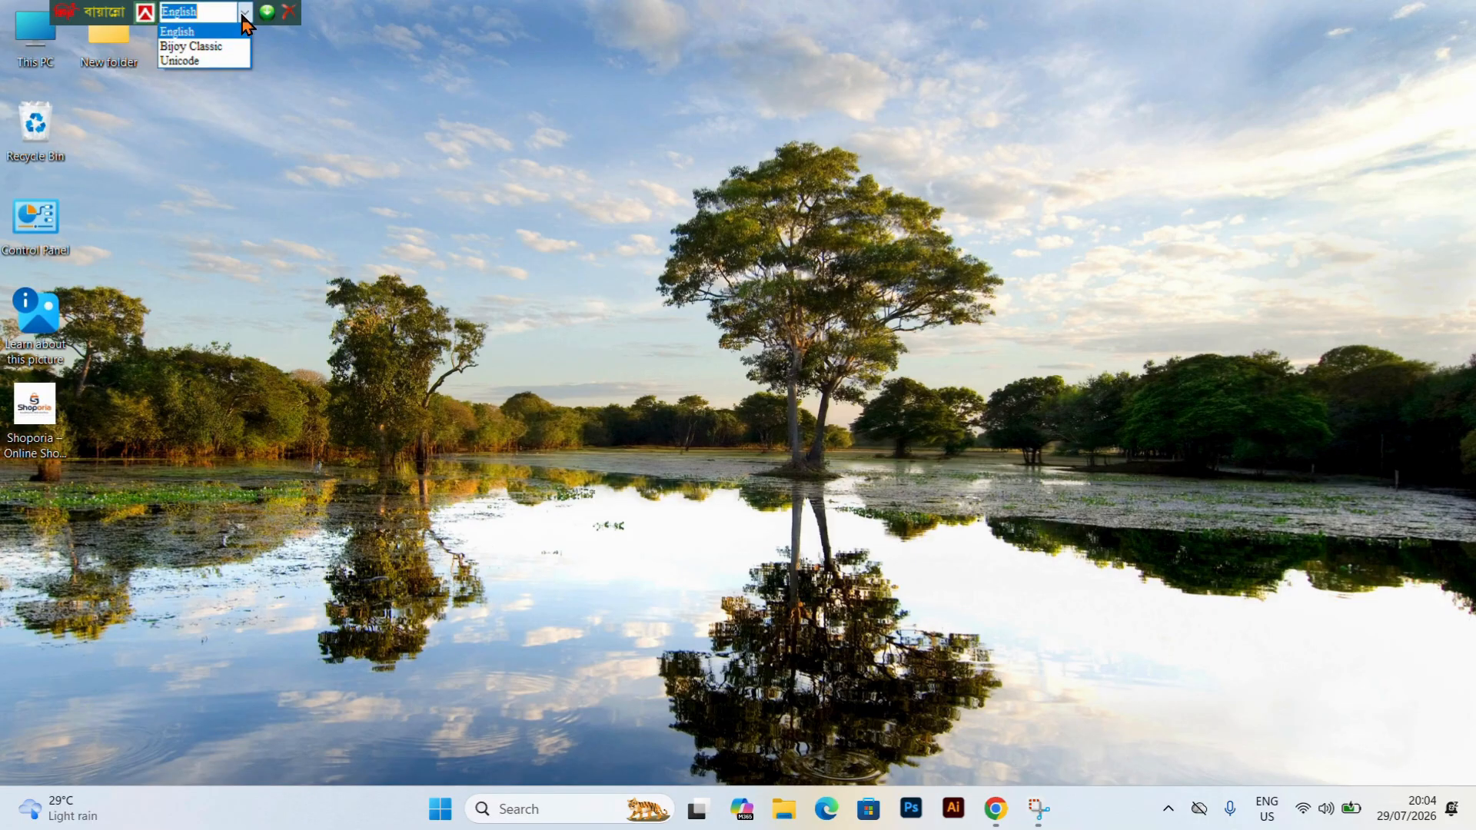
pyautogui.click(207, 64)
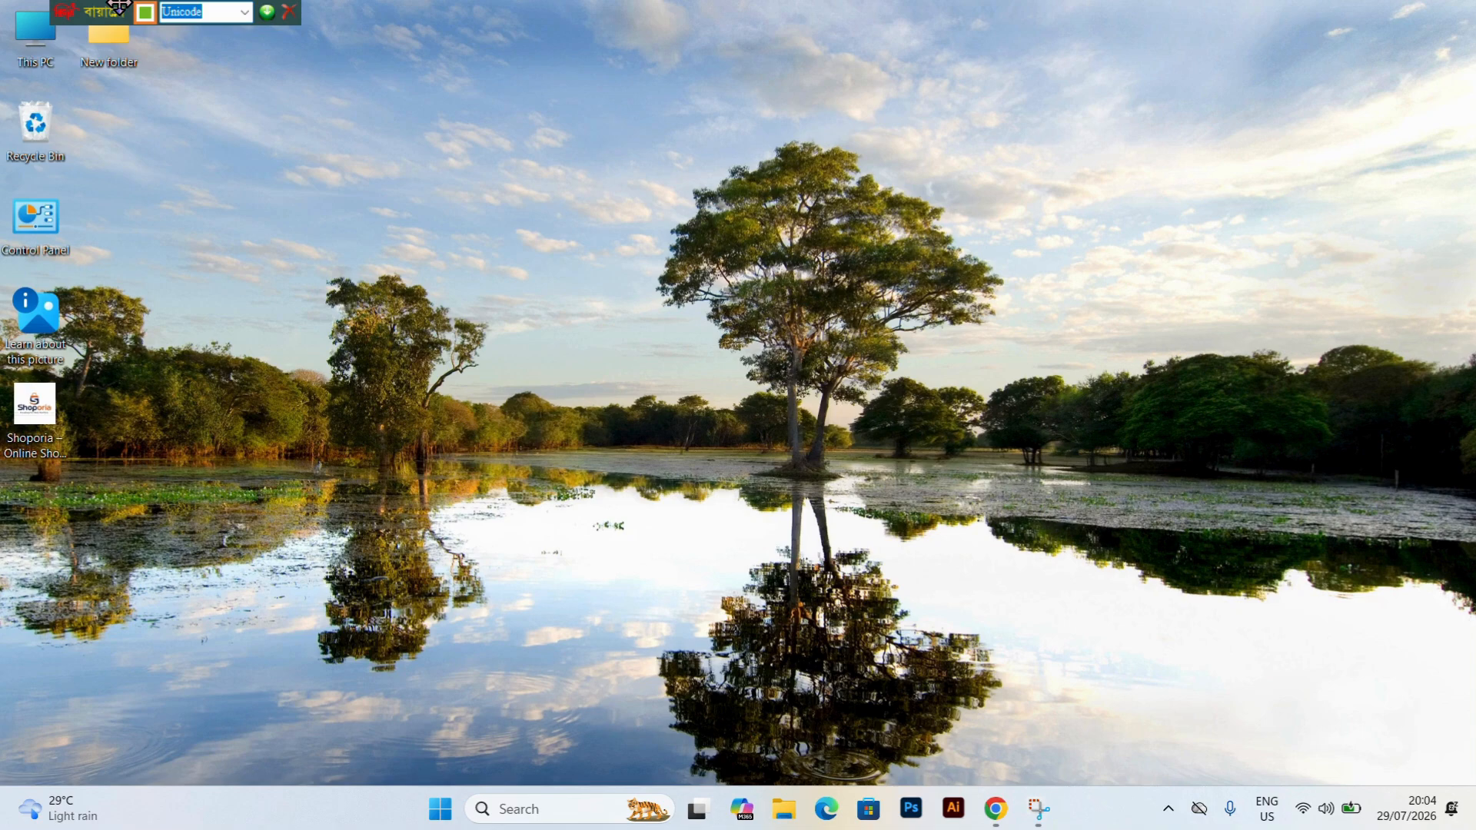
pyautogui.moveTo(120, 7); pyautogui.dragTo(1296, 6)
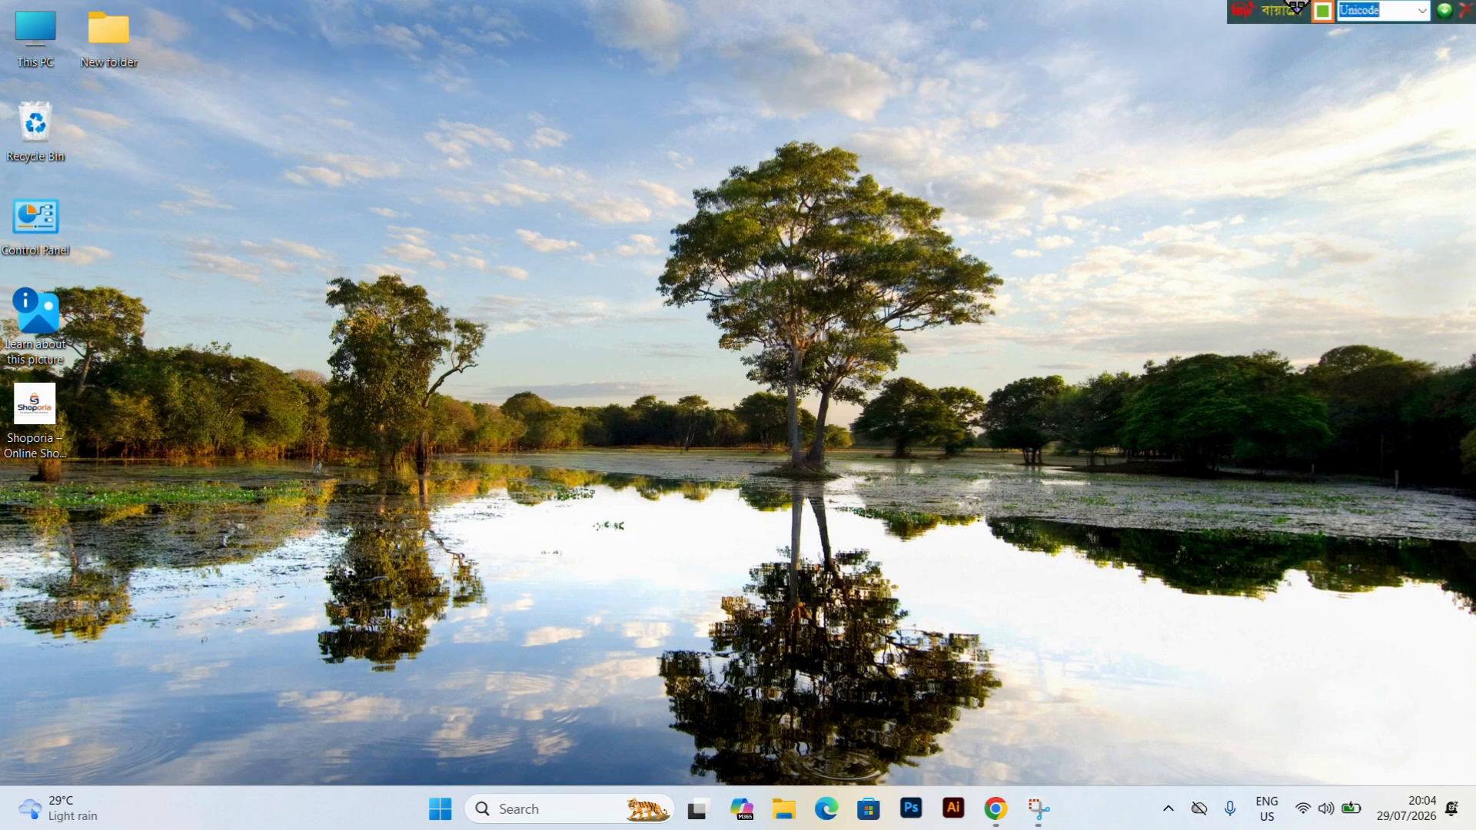